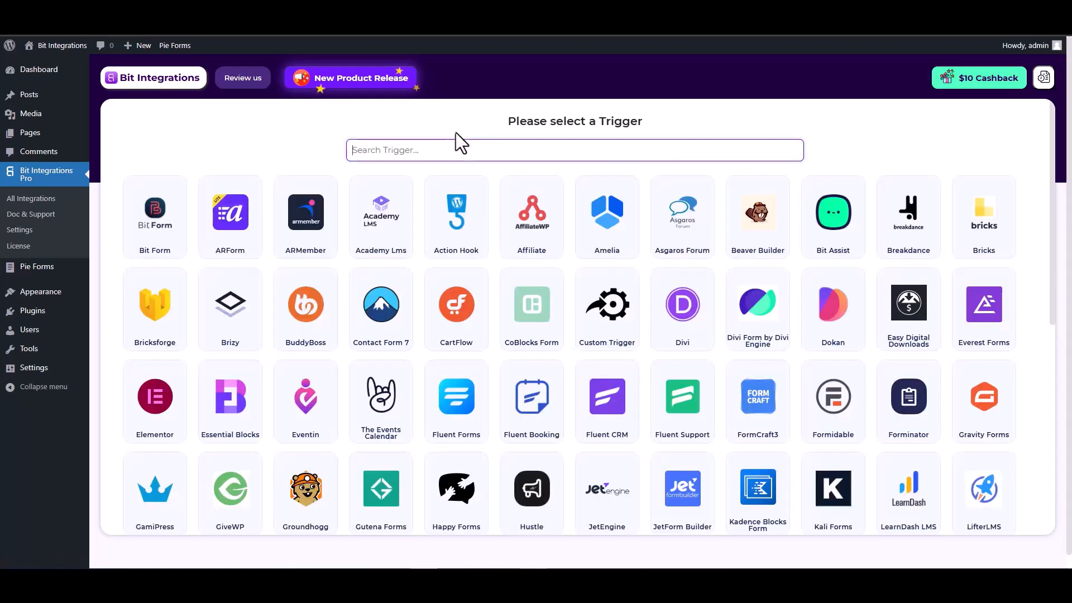
- Find Pie Forms with the search "pie", choose it as the trigger, and start fetching a form submission
{"action": "left_click", "coordinate": [467, 146]}
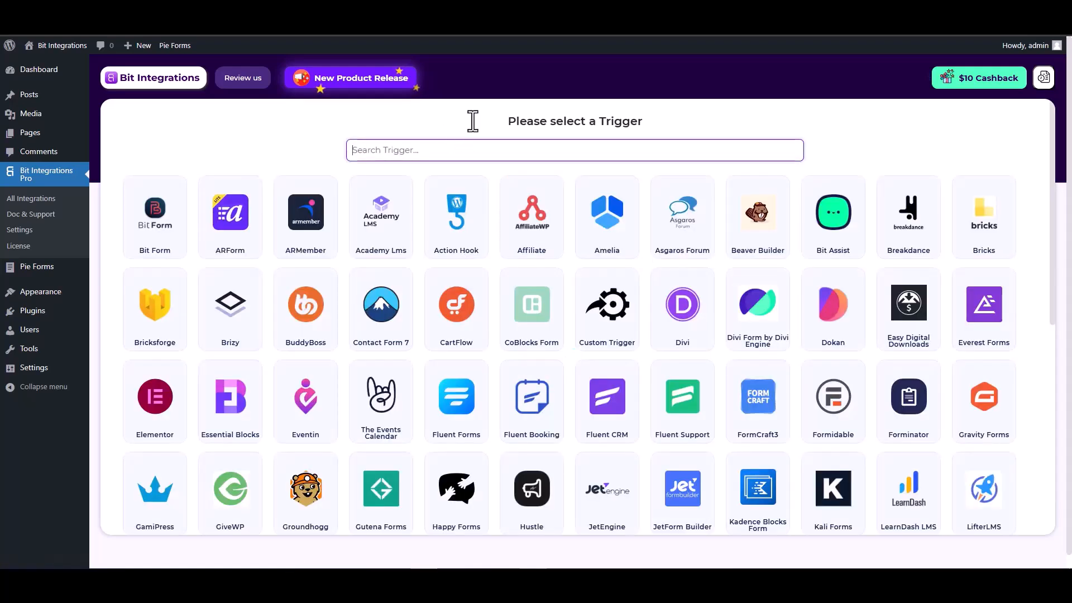
{"action": "type", "text": "pie"}
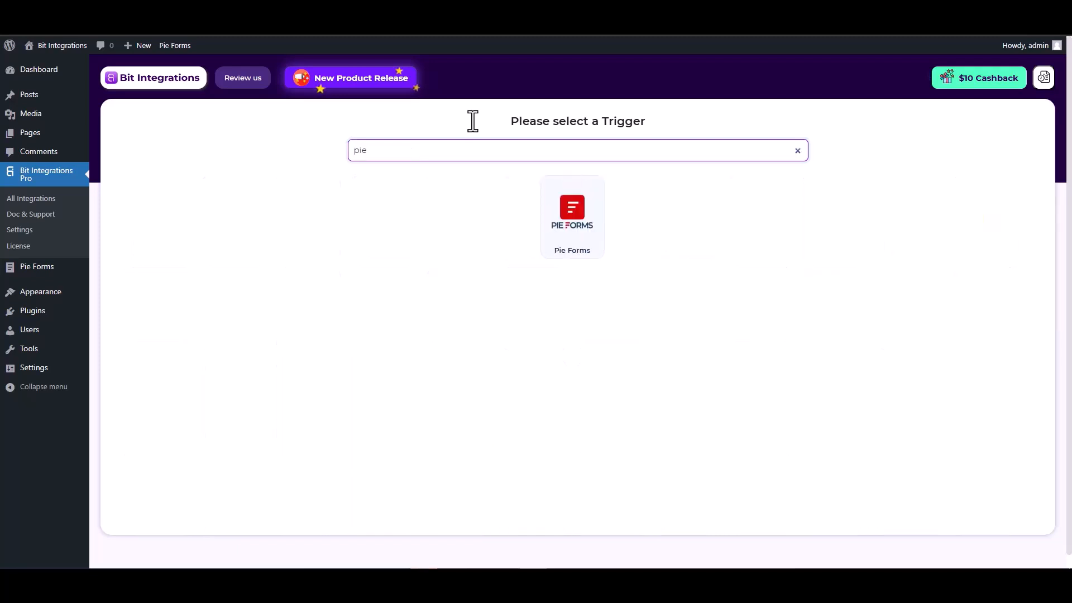
{"action": "left_click", "coordinate": [570, 228]}
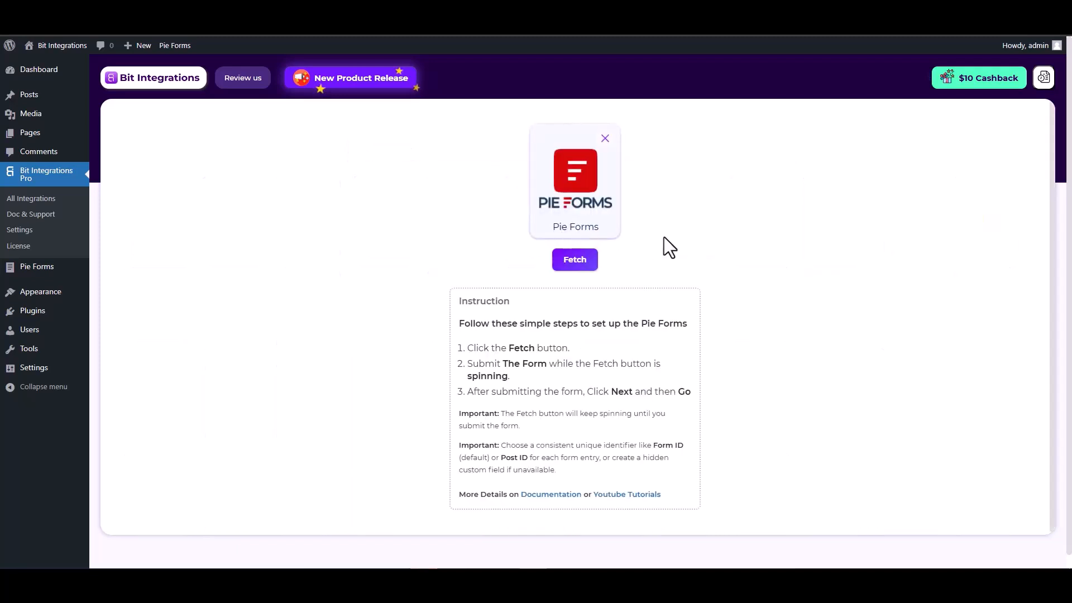
{"action": "left_click", "coordinate": [579, 263]}
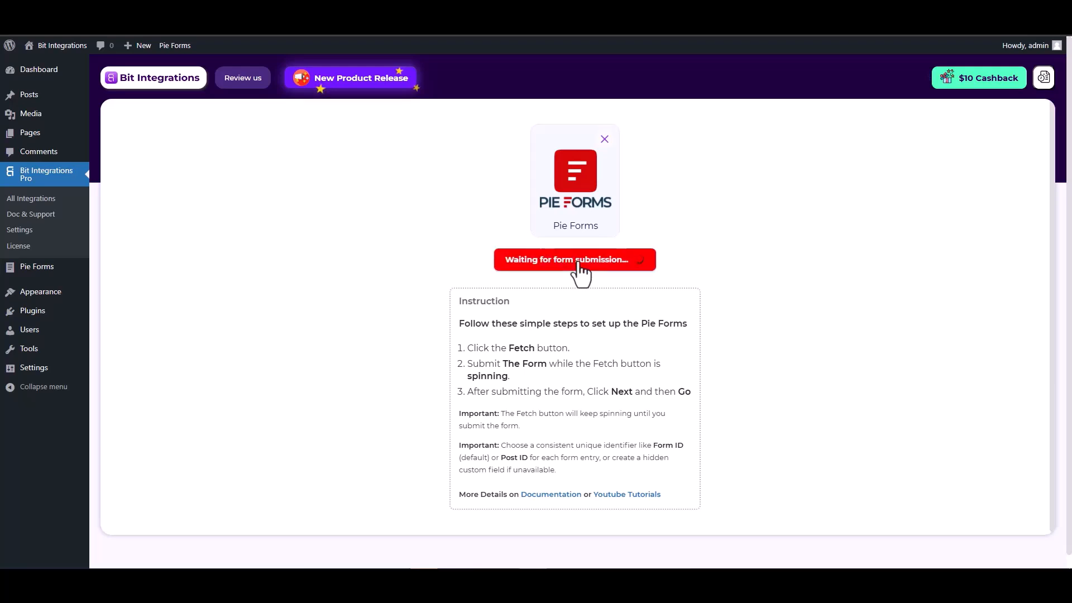
- Submit the Pie Forms form on the site's page with the name "test", a sample e-mail address and a sample number
{"action": "key", "text": "ctrl+Tab"}
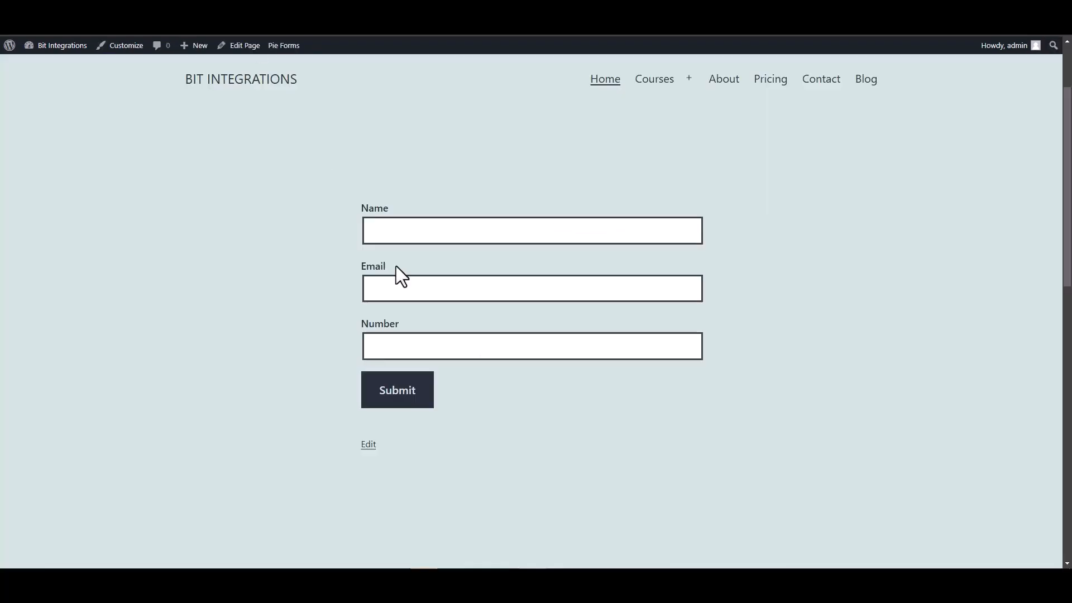
{"action": "left_click", "coordinate": [414, 233]}
{"action": "type", "text": "test"}
{"action": "left_click", "coordinate": [700, 287]}
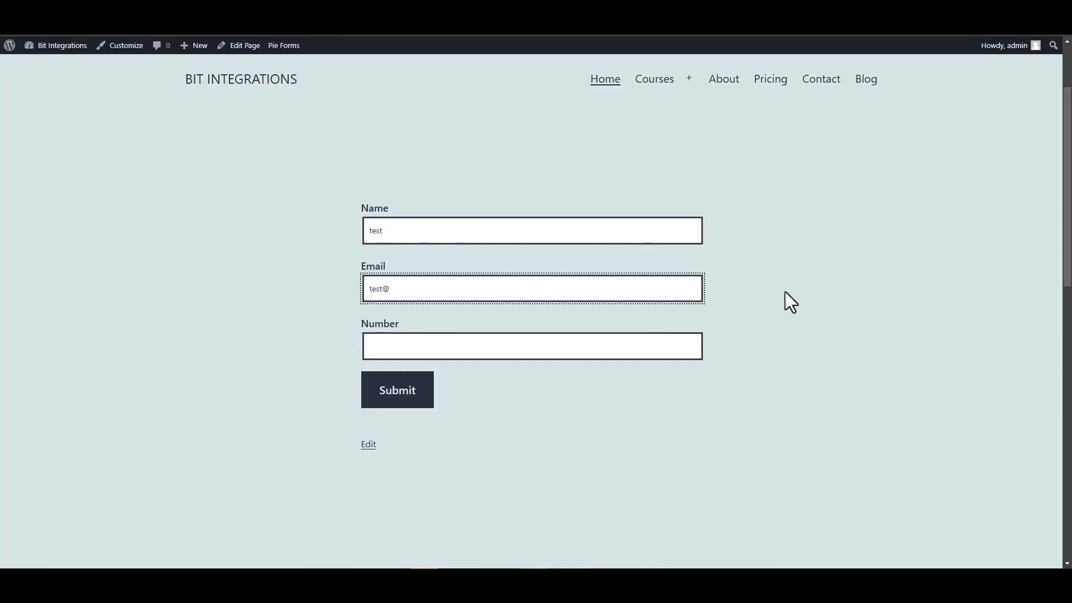
{"action": "type", "text": "test@gmail.com"}
{"action": "left_click", "coordinate": [672, 341]}
{"action": "type", "text": "1234567"}
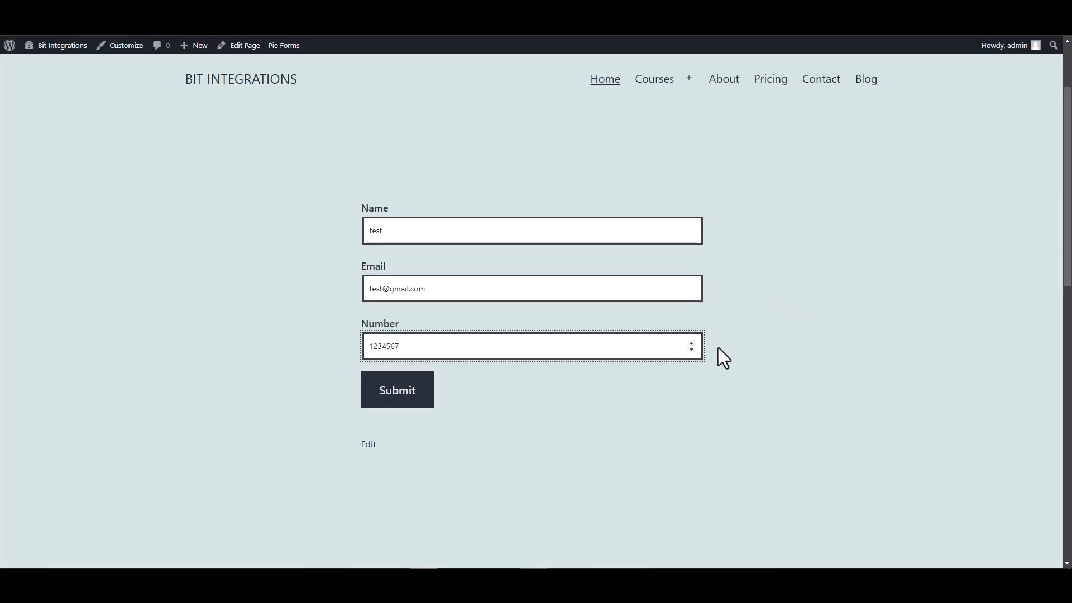
{"action": "left_click", "coordinate": [400, 394]}
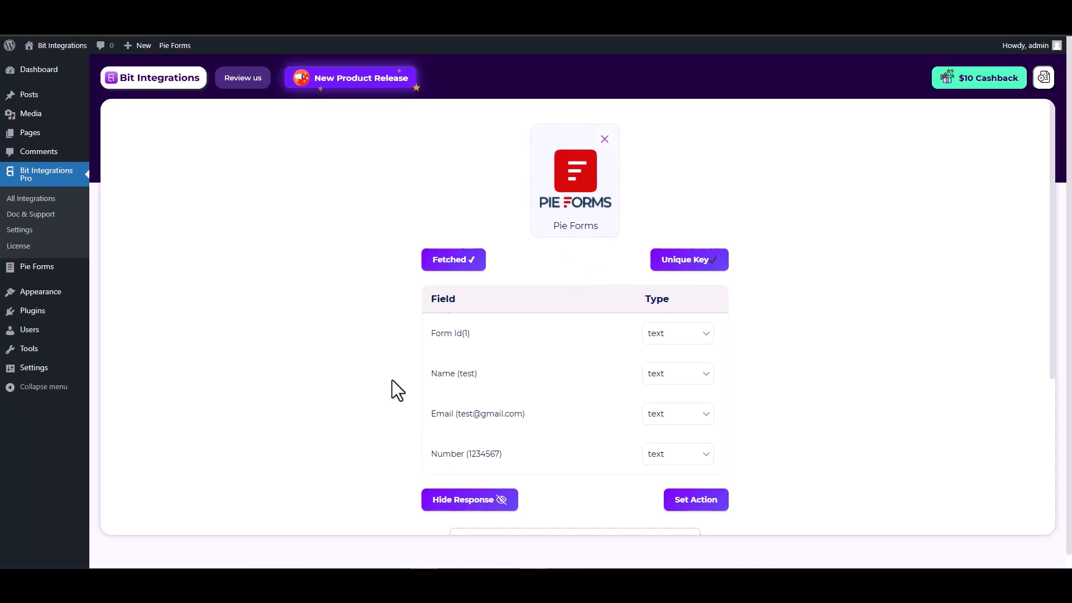
- Review the fetched Name, Email and Number fields and proceed to setting the action
{"action": "scroll", "coordinate": [392, 380], "scroll_direction": "down", "scroll_amount": 2}
{"action": "left_click_drag", "start_coordinate": [478, 262], "coordinate": [432, 262]}
{"action": "left_click_drag", "start_coordinate": [526, 302], "coordinate": [435, 302]}
{"action": "left_click_drag", "start_coordinate": [508, 341], "coordinate": [436, 342]}
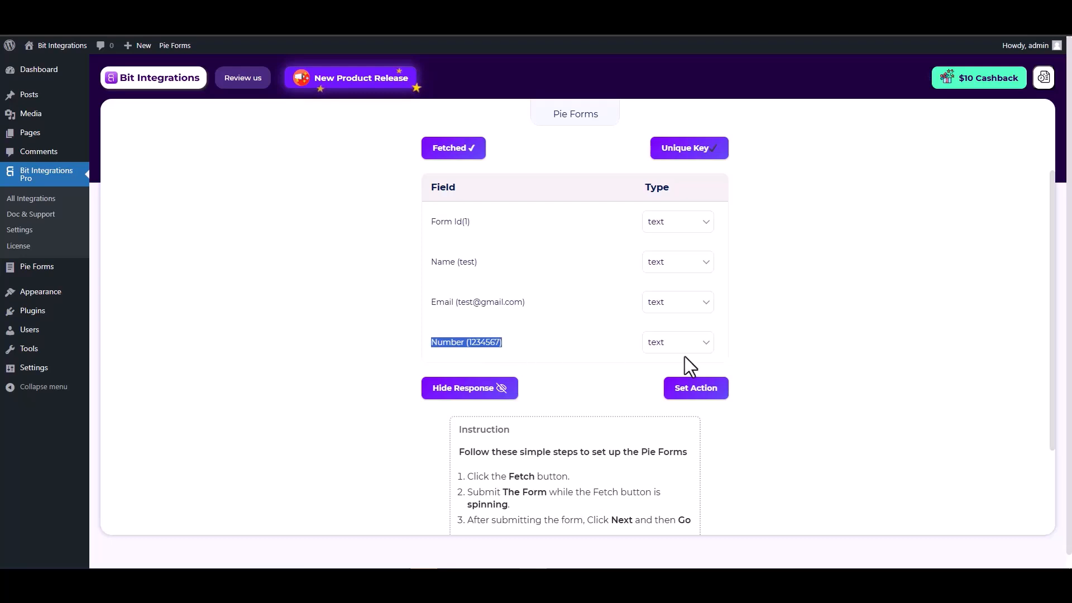
{"action": "left_click", "coordinate": [800, 361]}
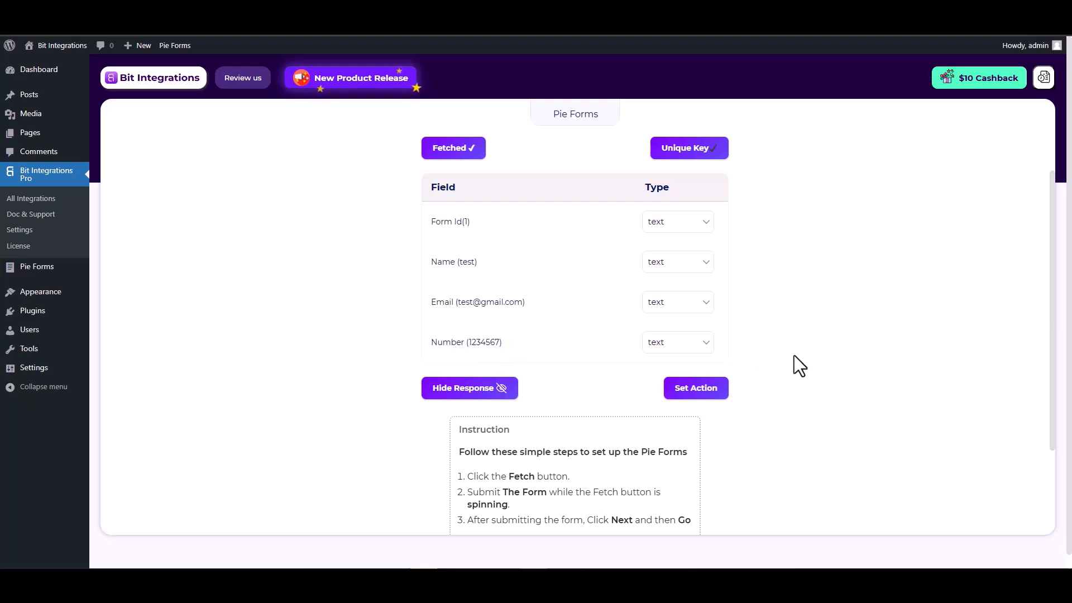
{"action": "left_click", "coordinate": [698, 395]}
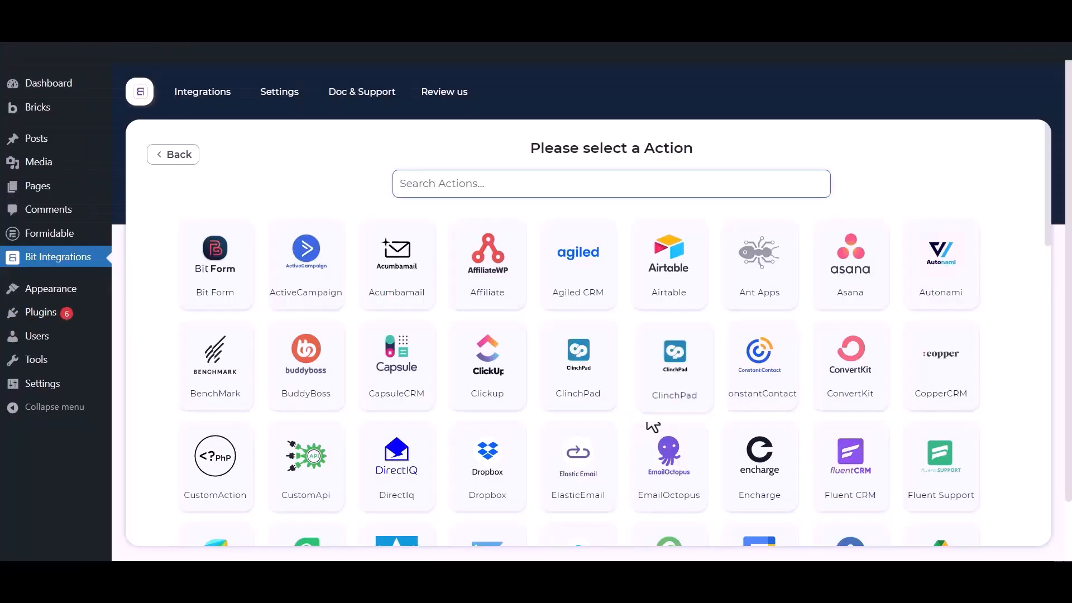
- Search the actions for "selzy" and choose Selzy as the integration's action
{"action": "left_click", "coordinate": [482, 181]}
{"action": "type", "text": "selzy"}
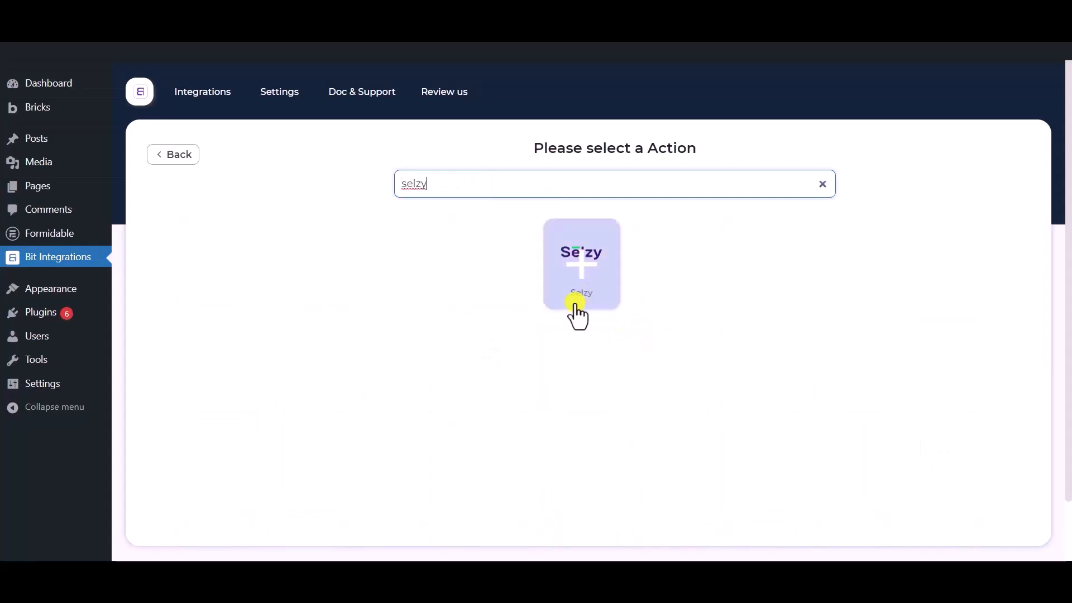
{"action": "left_click", "coordinate": [583, 263]}
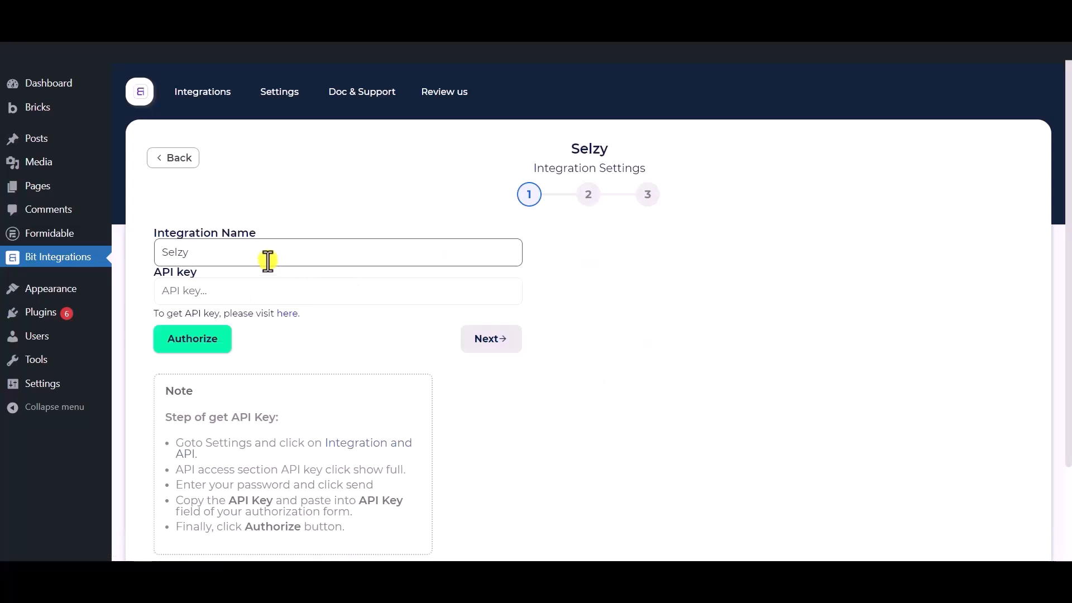
- Keep Selzy as the integration name and open the linked Selzy account page for getting the API key
{"action": "left_click_drag", "start_coordinate": [232, 249], "coordinate": [153, 249]}
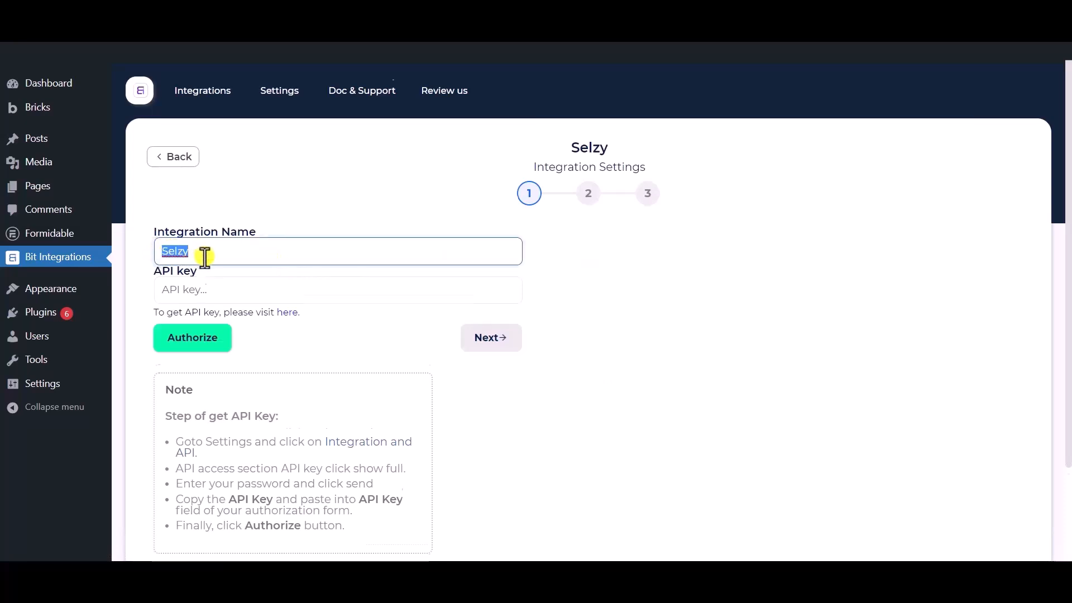
{"action": "scroll", "coordinate": [206, 258], "scroll_direction": "down", "scroll_amount": 1}
{"action": "left_click", "coordinate": [241, 181]}
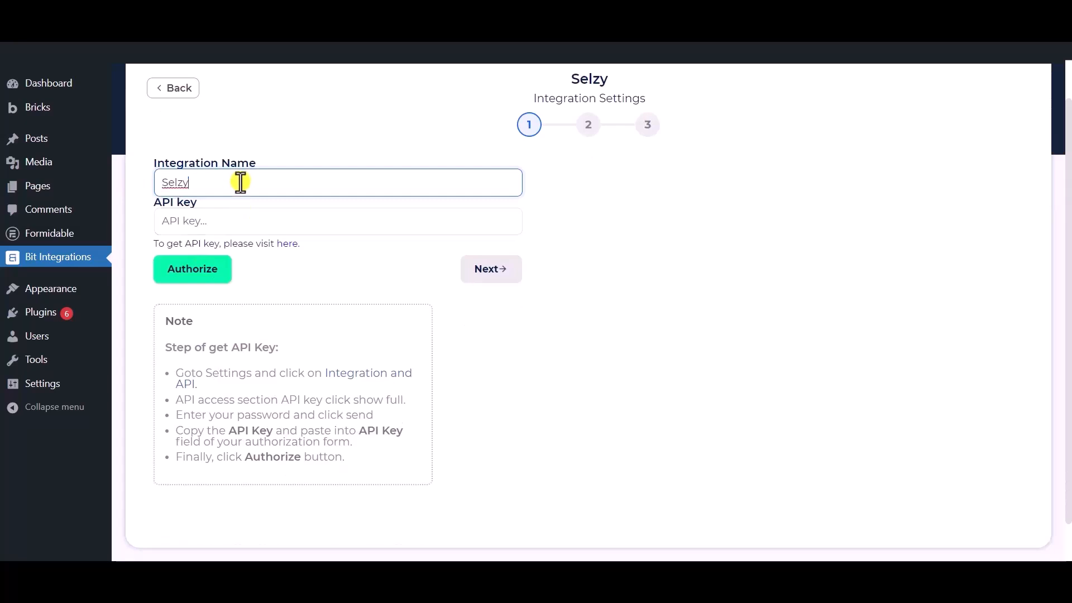
{"action": "left_click", "coordinate": [291, 280]}
{"action": "left_click_drag", "start_coordinate": [150, 202], "coordinate": [196, 203]}
{"action": "left_click", "coordinate": [297, 278]}
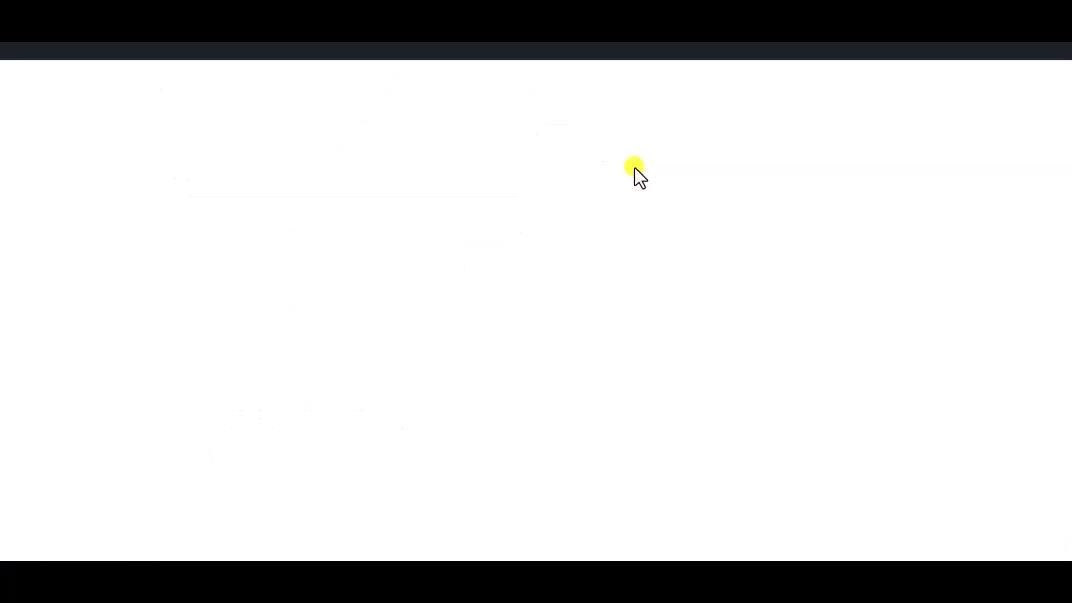
- Reveal the full API key in Selzy by submitting the account password, and copy the key
{"action": "left_click_drag", "start_coordinate": [661, 230], "coordinate": [698, 232]}
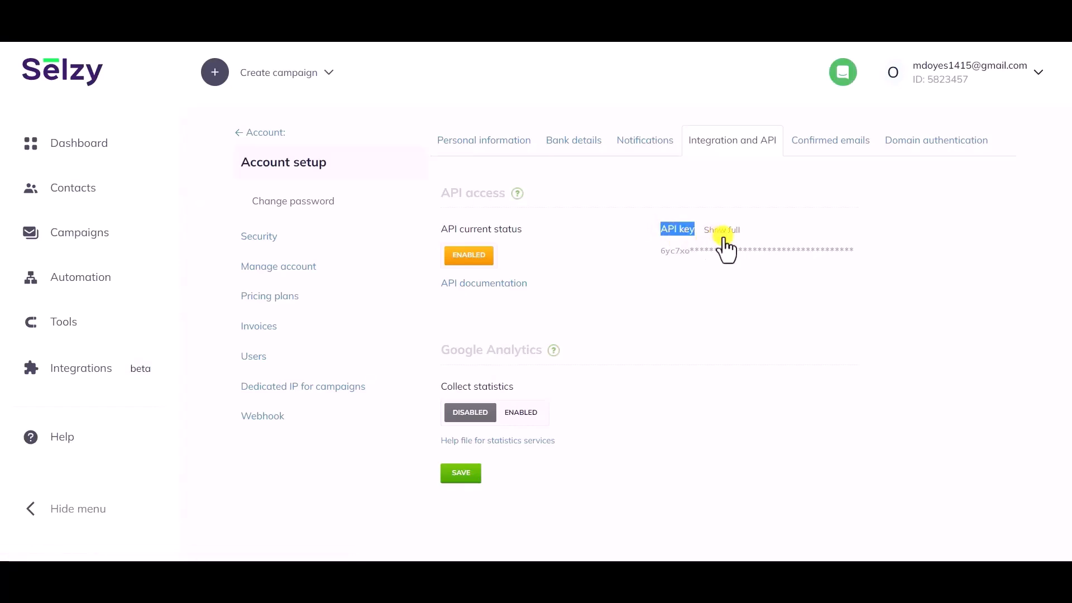
{"action": "left_click", "coordinate": [727, 233]}
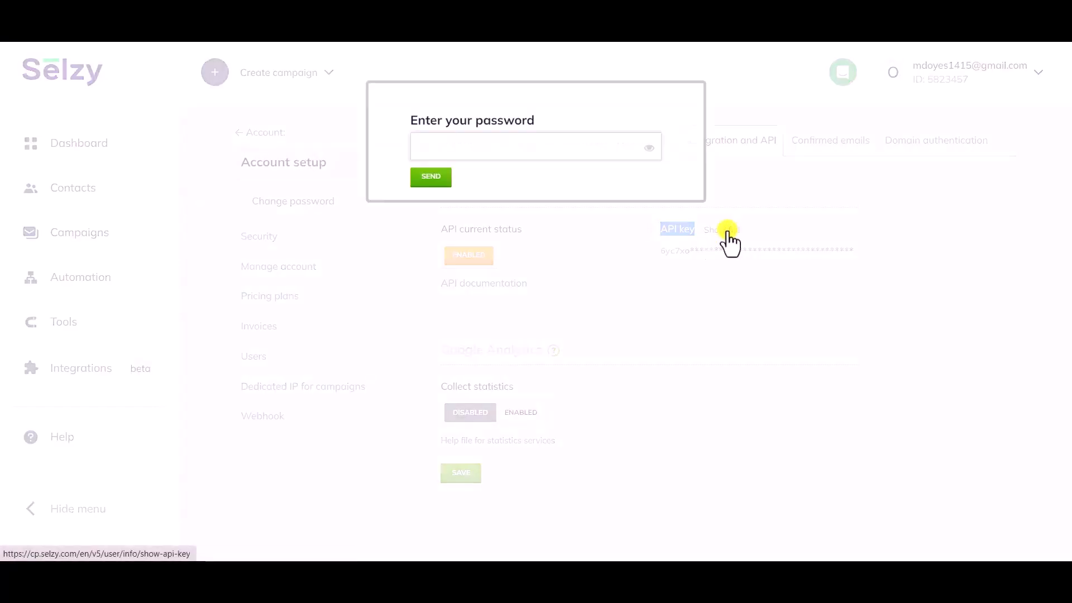
{"action": "left_click", "coordinate": [504, 143]}
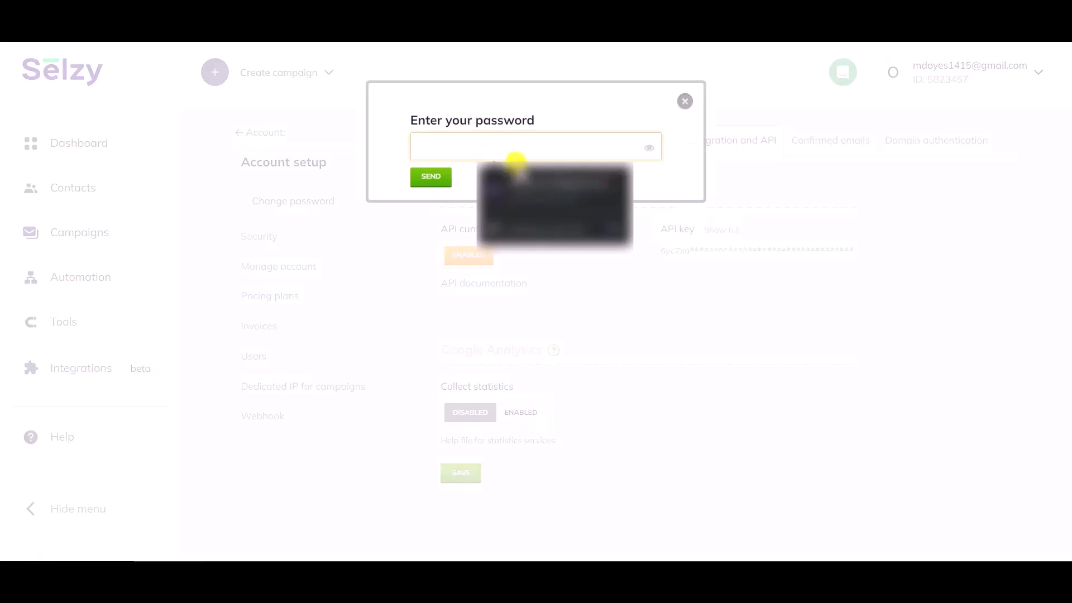
{"action": "left_click", "coordinate": [524, 193]}
{"action": "left_click", "coordinate": [433, 179]}
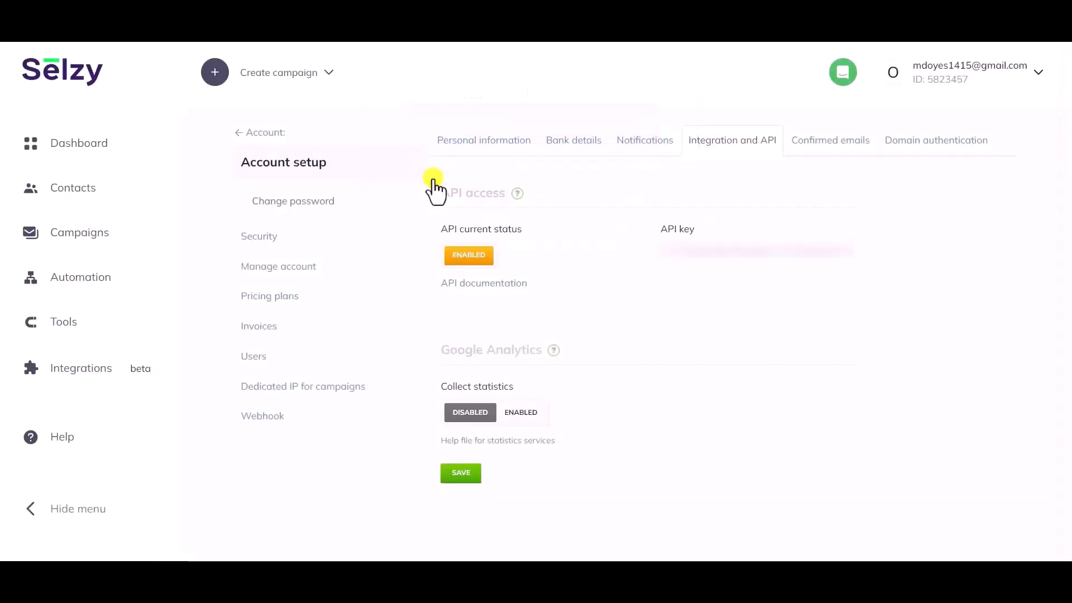
{"action": "double_click", "coordinate": [740, 248]}
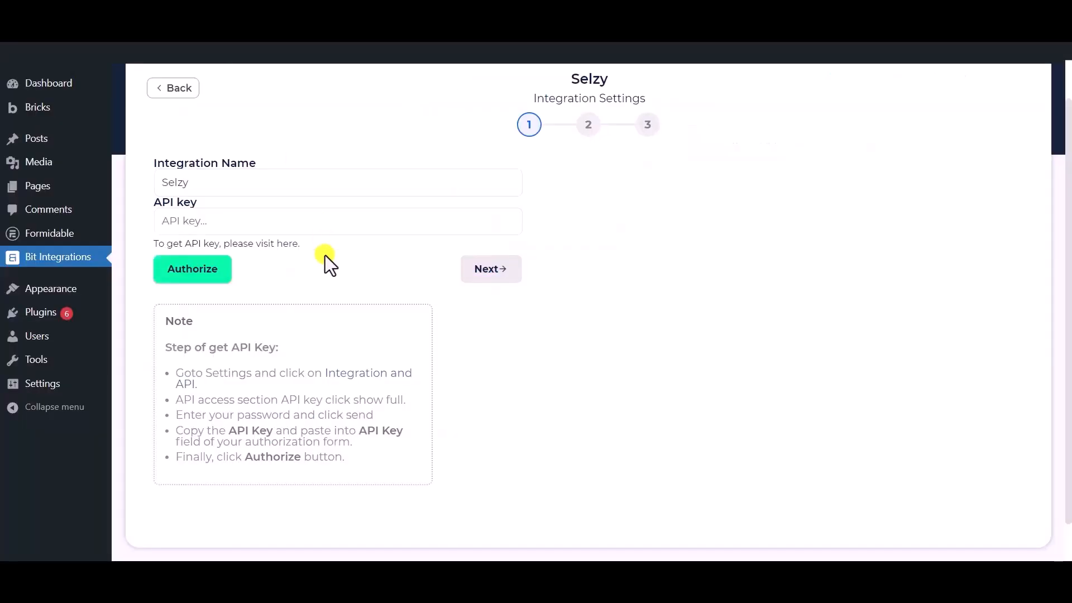
- Paste the API key into the Selzy integration settings, authorize the connection and continue to the second stage
{"action": "left_click", "coordinate": [311, 229]}
{"action": "key", "text": "ctrl+v"}
{"action": "left_click", "coordinate": [315, 300]}
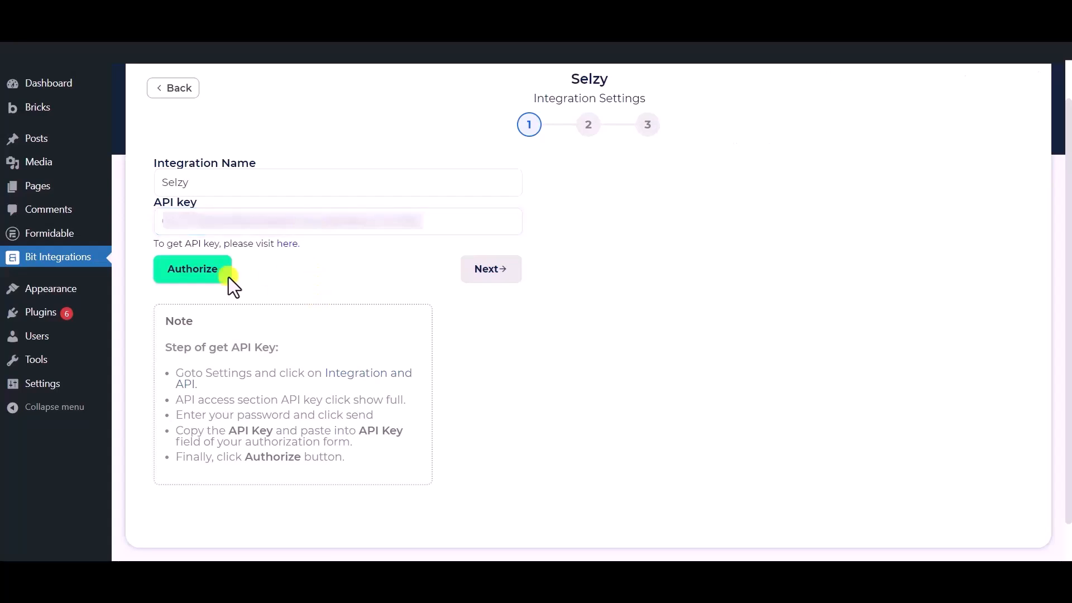
{"action": "left_click", "coordinate": [184, 269]}
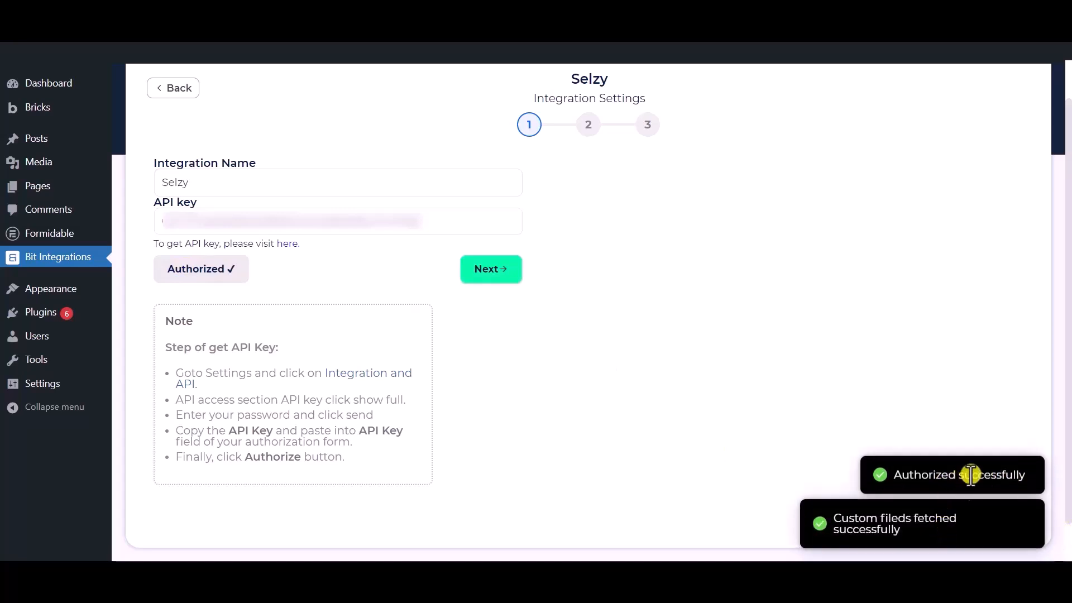
{"action": "left_click", "coordinate": [492, 271]}
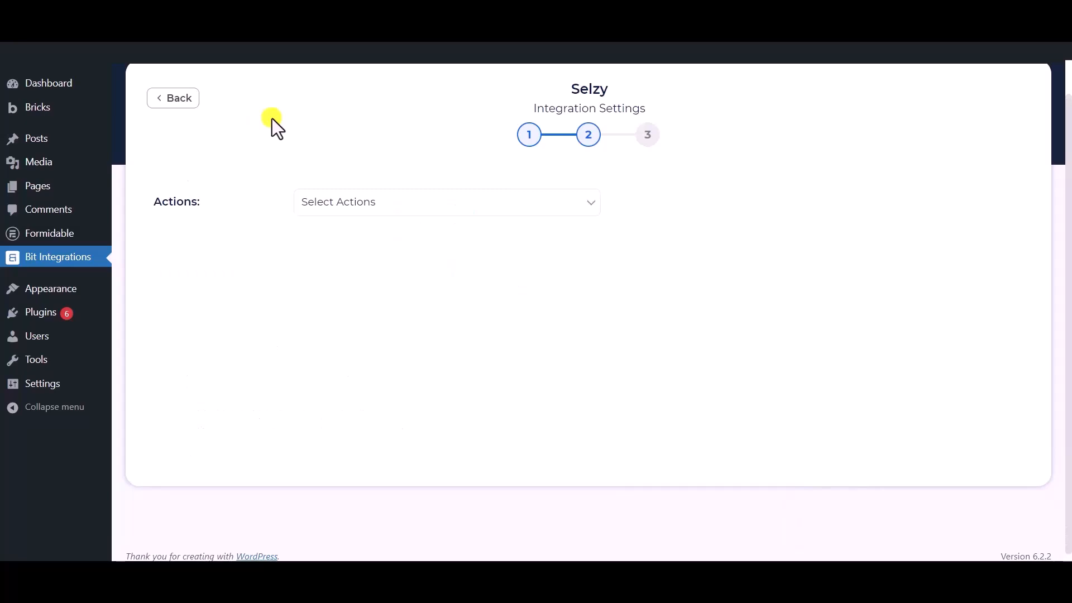
- Set the Selzy action to Subscribe and select the Bit Integrations list
{"action": "left_click", "coordinate": [389, 202]}
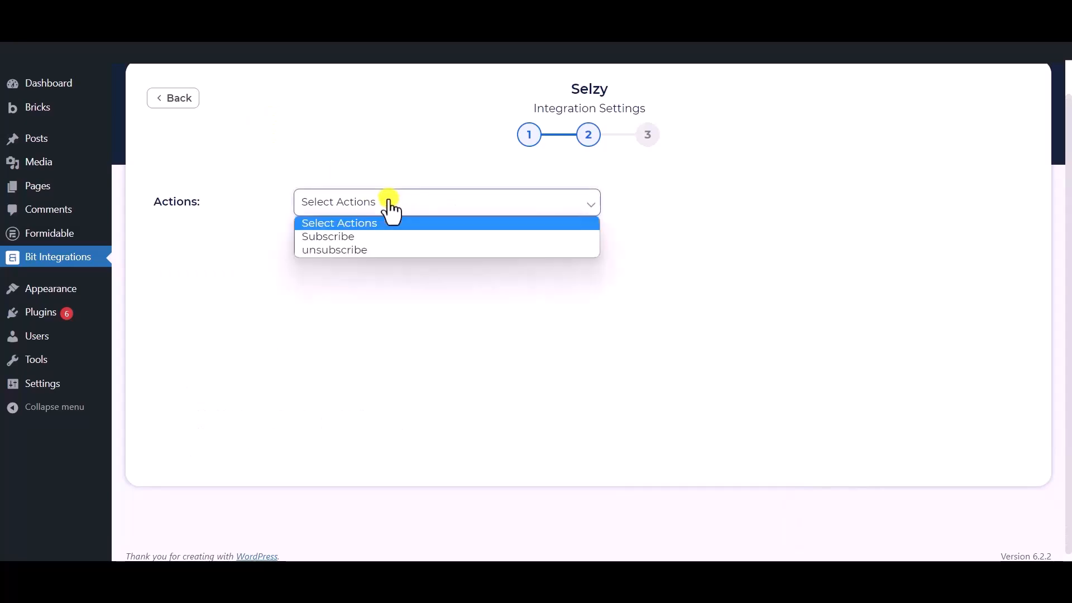
{"action": "left_click", "coordinate": [342, 246]}
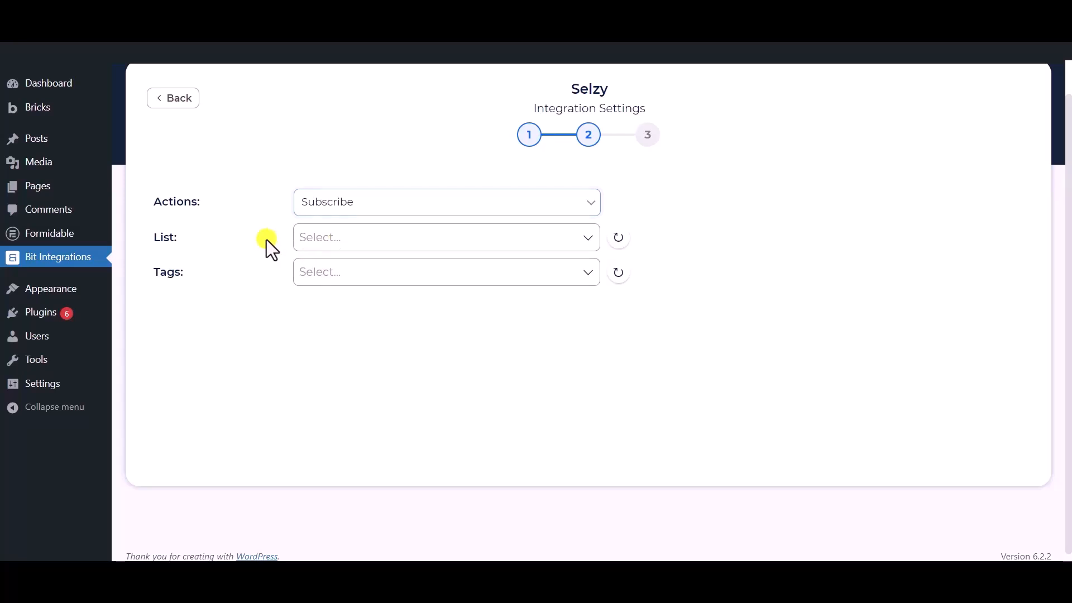
{"action": "left_click", "coordinate": [350, 239]}
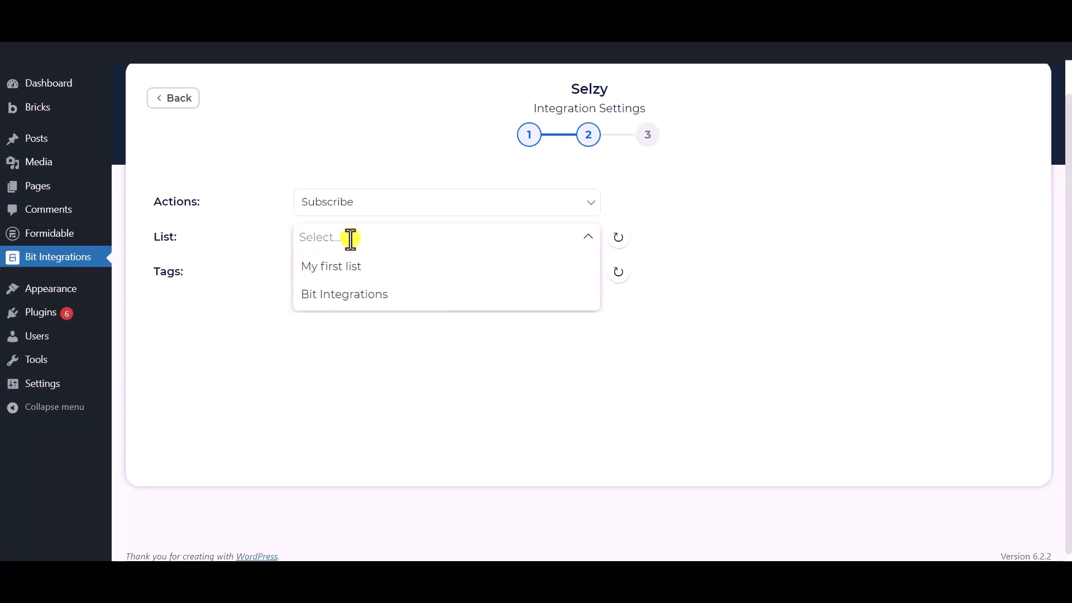
{"action": "left_click", "coordinate": [349, 304]}
{"action": "left_click", "coordinate": [220, 285]}
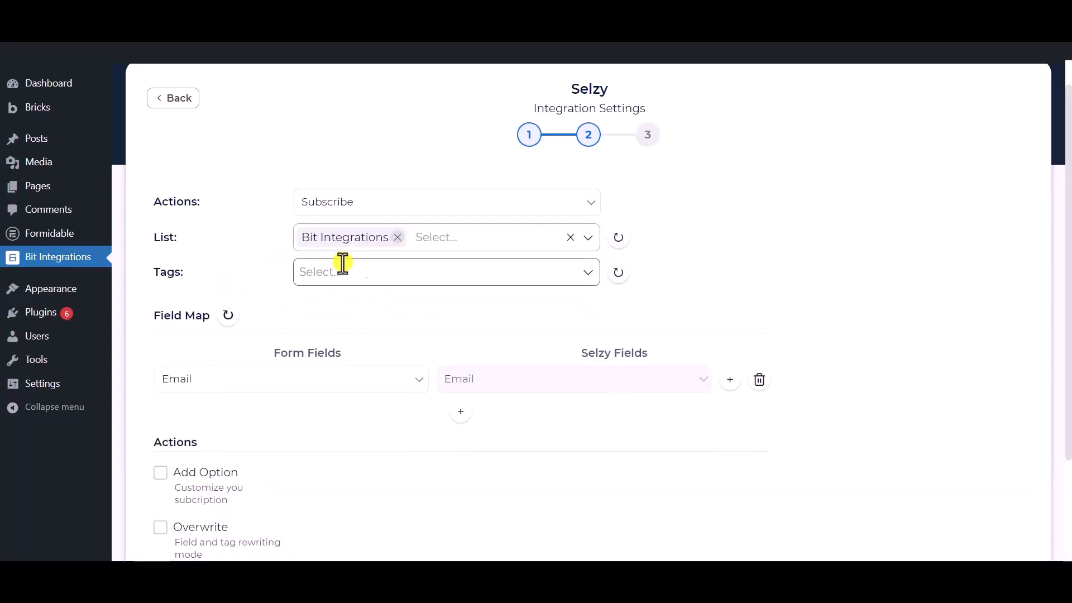
- Assign the tags Tag - 1, Tag - 2 and Tag - 3 to the subscription
{"action": "left_click", "coordinate": [391, 272]}
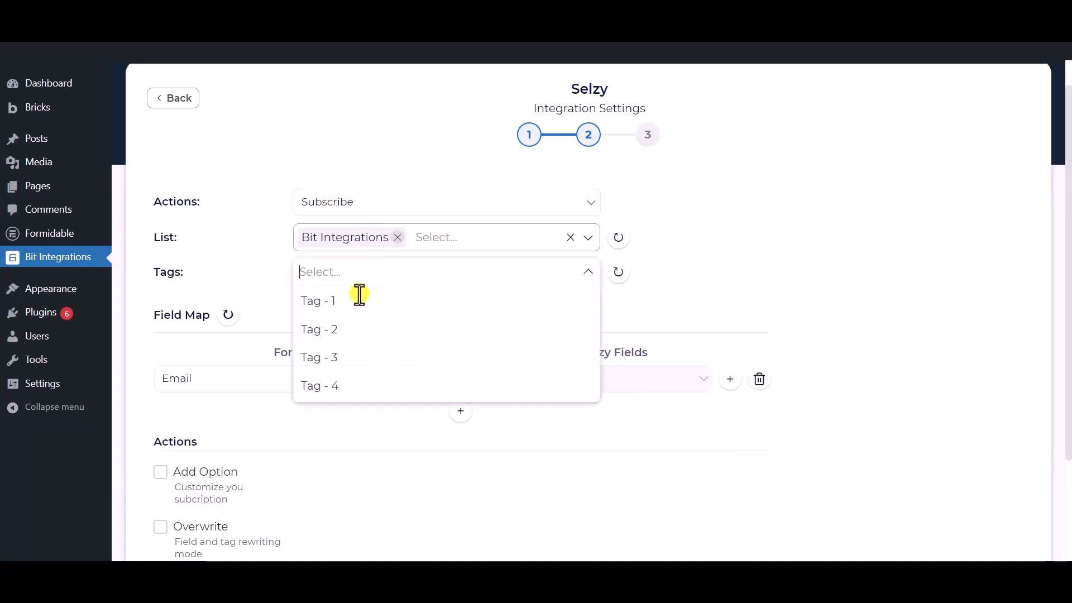
{"action": "left_click", "coordinate": [325, 301]}
{"action": "left_click", "coordinate": [333, 330]}
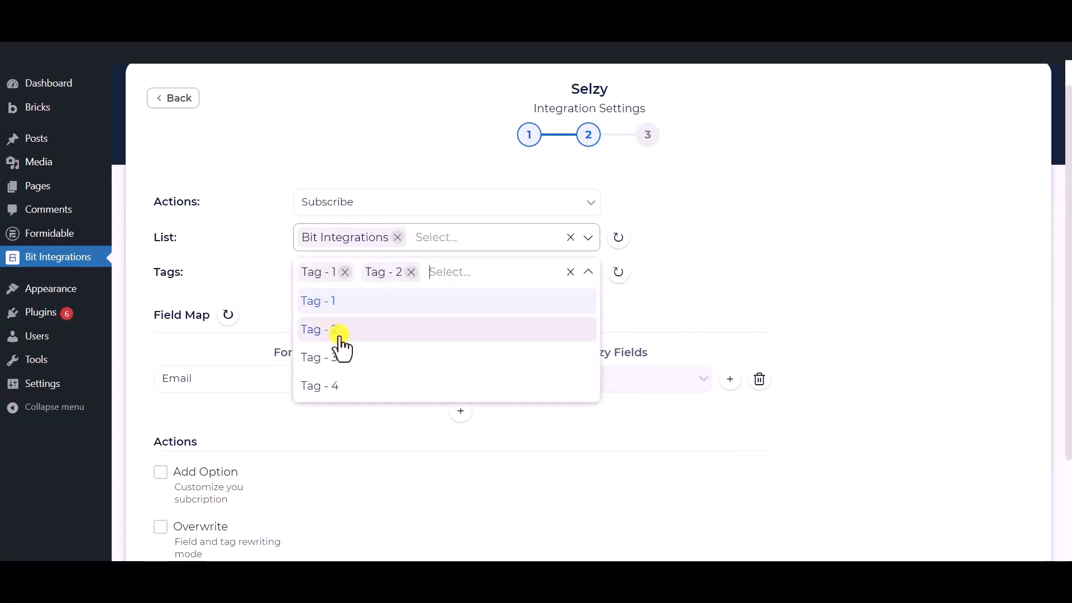
{"action": "left_click", "coordinate": [336, 355]}
{"action": "left_click", "coordinate": [246, 262]}
- Map the form's Email field to Selzy's Email, and add a field map row pairing Phone with Phone Number
{"action": "scroll", "coordinate": [276, 239], "scroll_direction": "down", "scroll_amount": 2}
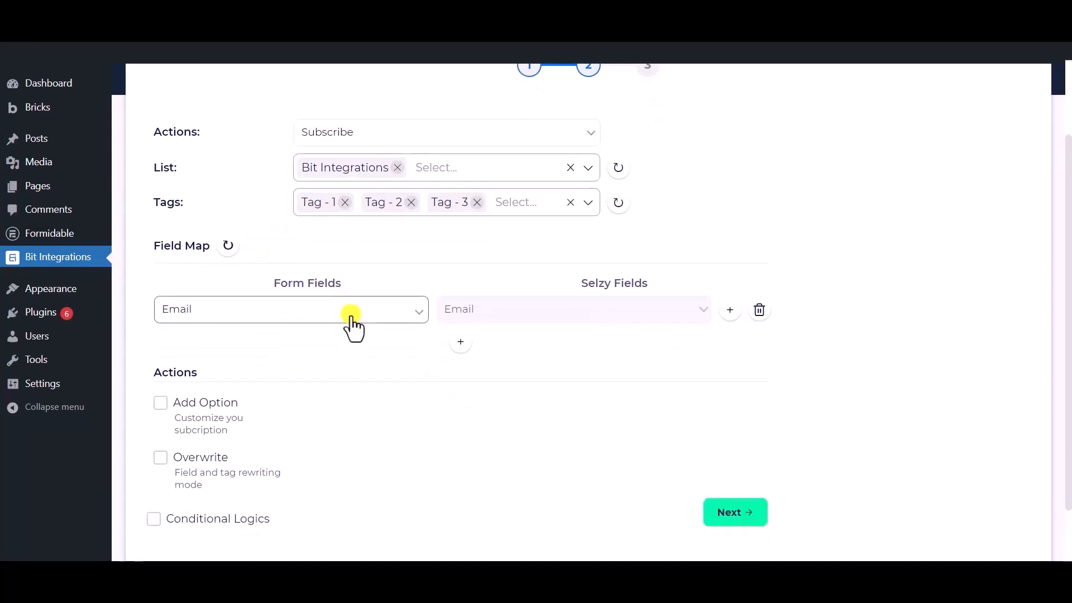
{"action": "left_click", "coordinate": [352, 327]}
{"action": "left_click", "coordinate": [220, 373]}
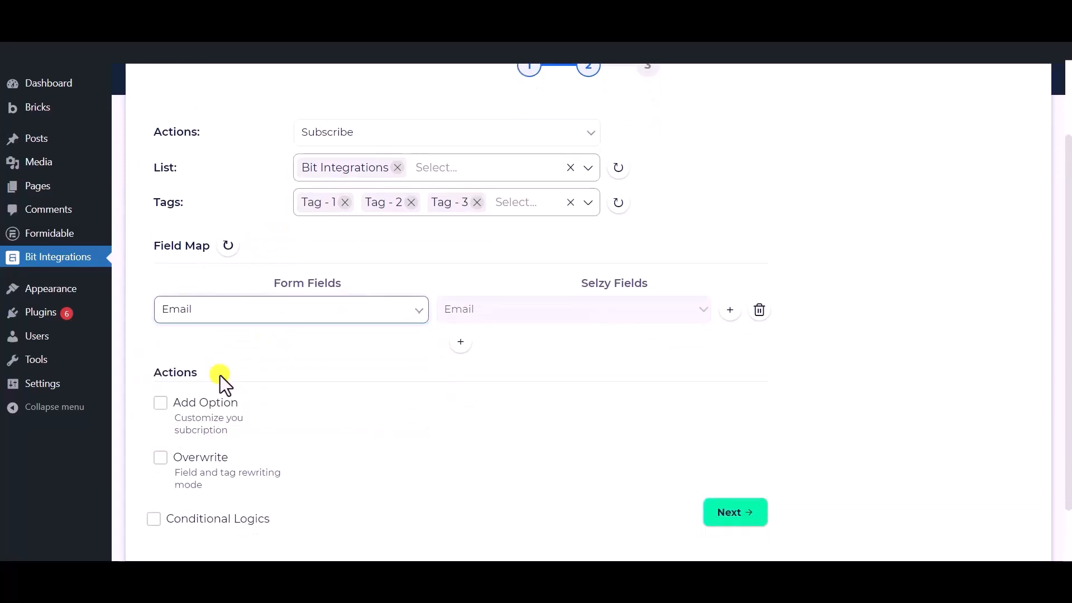
{"action": "left_click", "coordinate": [468, 343]}
{"action": "left_click", "coordinate": [491, 350]}
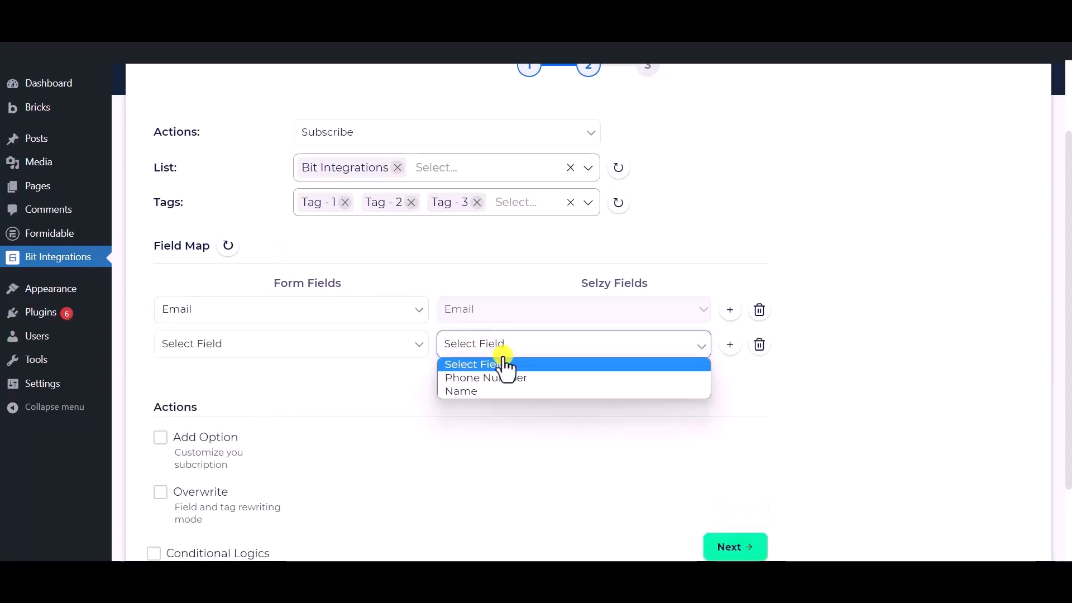
{"action": "left_click", "coordinate": [483, 377]}
{"action": "left_click", "coordinate": [335, 351]}
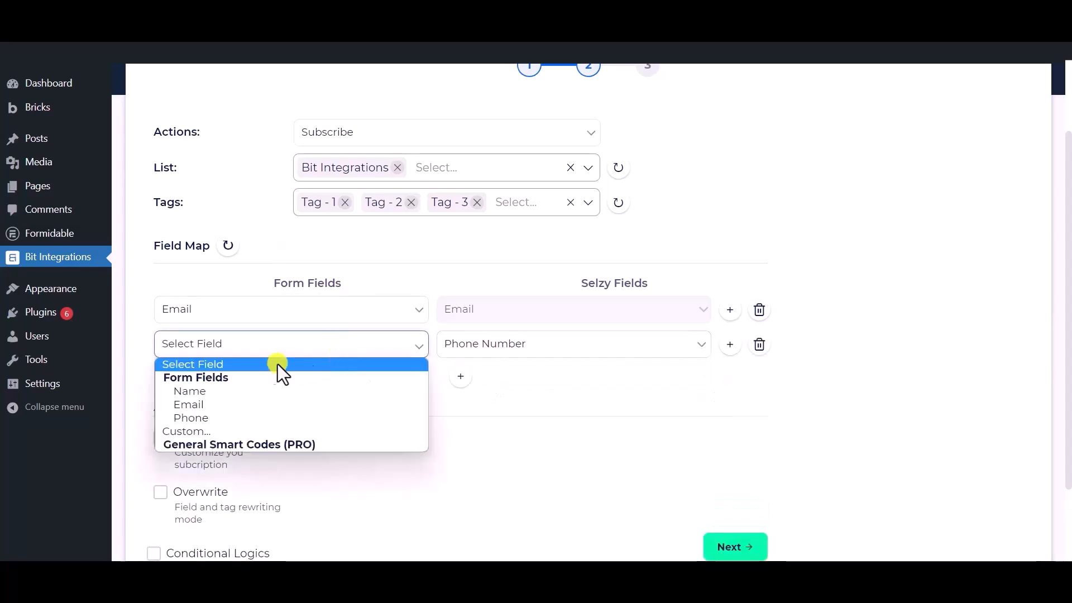
{"action": "left_click", "coordinate": [223, 417]}
- Add a third field map row pairing the form's Name field with Selzy's Name field
{"action": "left_click", "coordinate": [496, 383]}
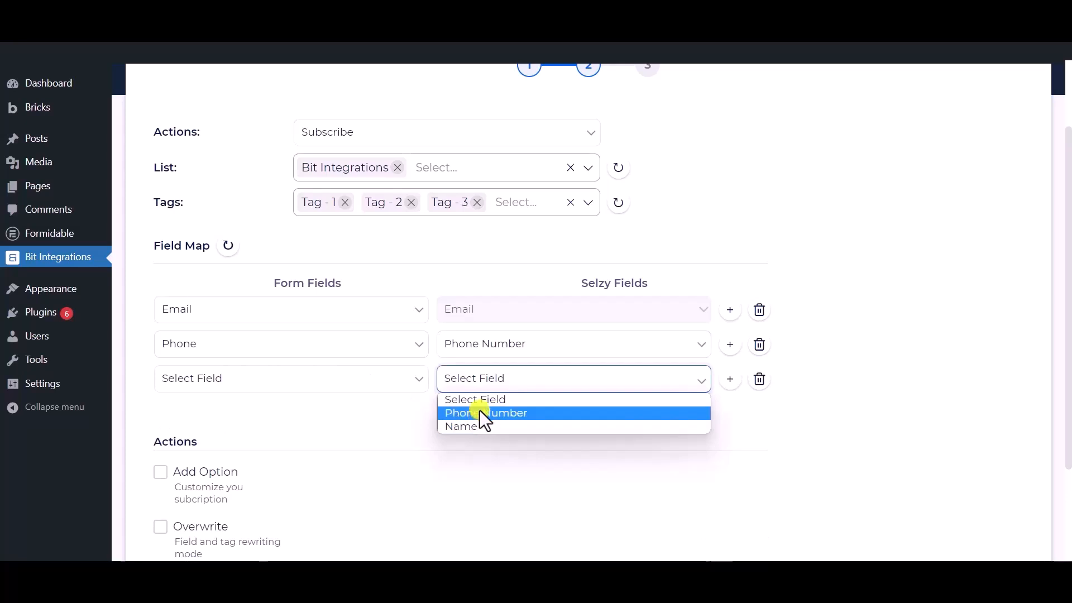
{"action": "left_click", "coordinate": [469, 426]}
{"action": "left_click", "coordinate": [364, 381]}
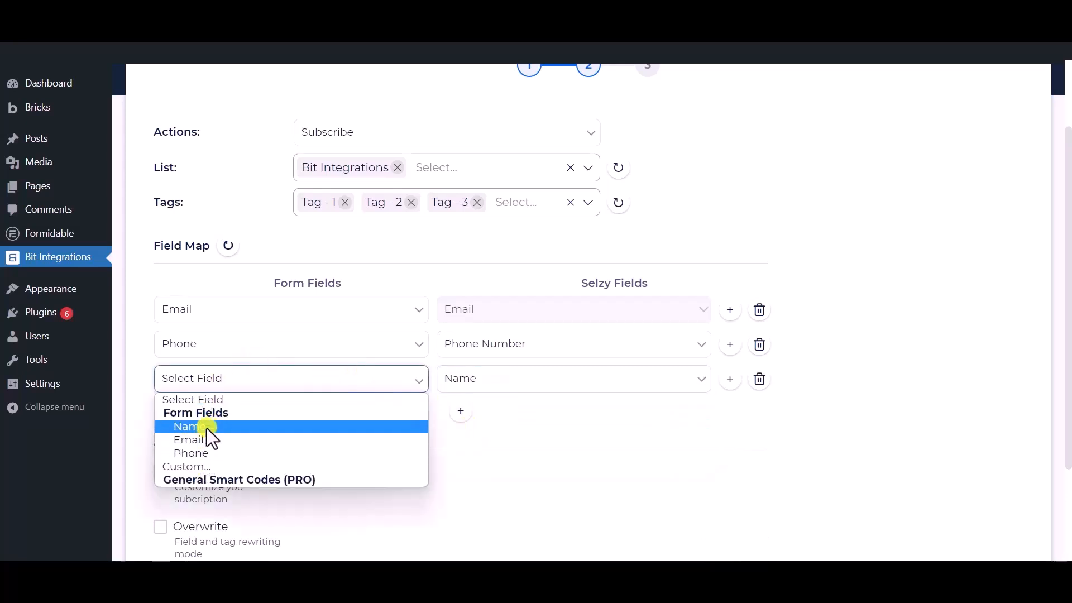
{"action": "left_click", "coordinate": [207, 426]}
{"action": "scroll", "coordinate": [289, 423], "scroll_direction": "down", "scroll_amount": 3}
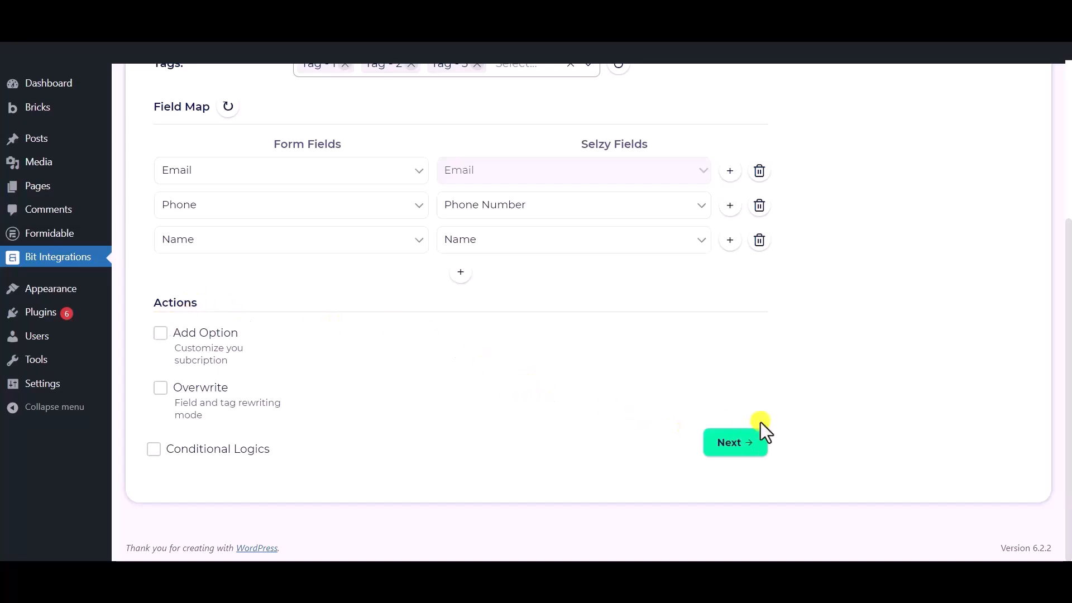
{"action": "left_click", "coordinate": [154, 450]}
{"action": "scroll", "coordinate": [155, 441], "scroll_direction": "down", "scroll_amount": 1}
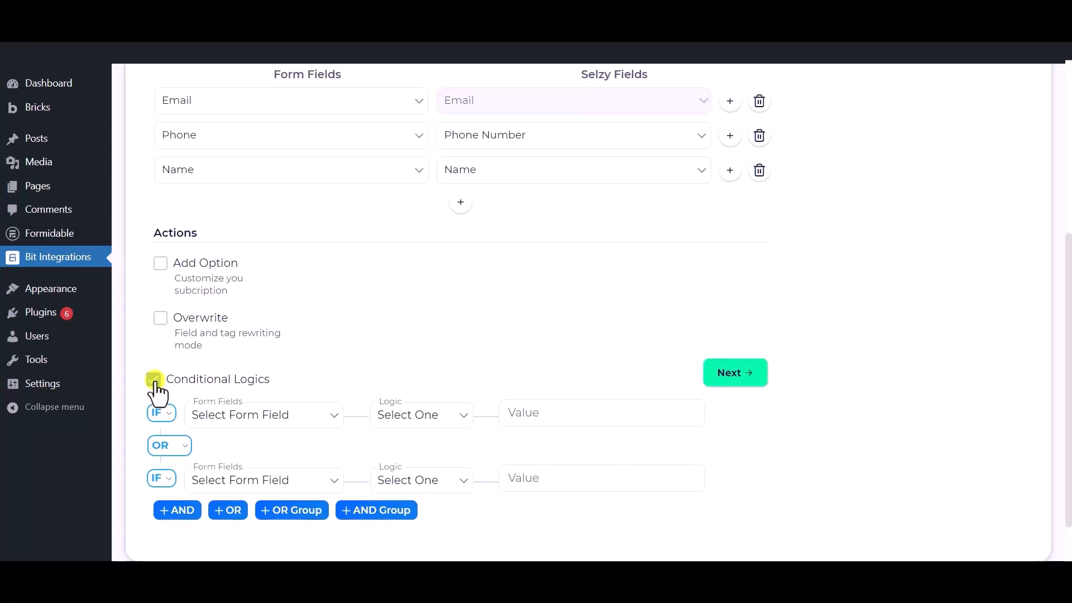
{"action": "left_click", "coordinate": [156, 380]}
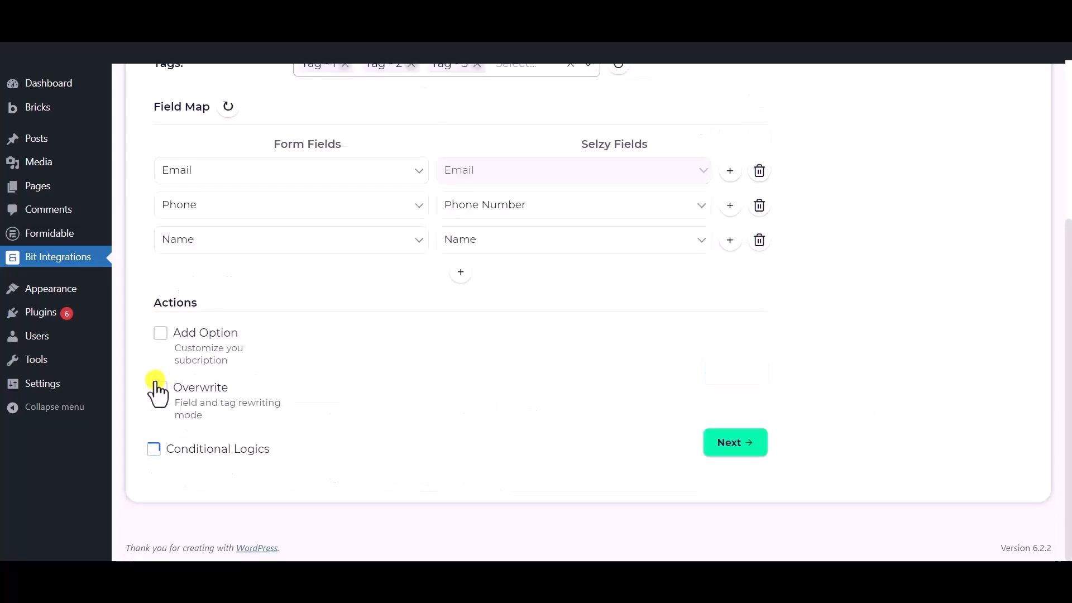
- Continue to the final stage of the Selzy integration settings, then finish and save the integration
{"action": "left_click", "coordinate": [729, 447]}
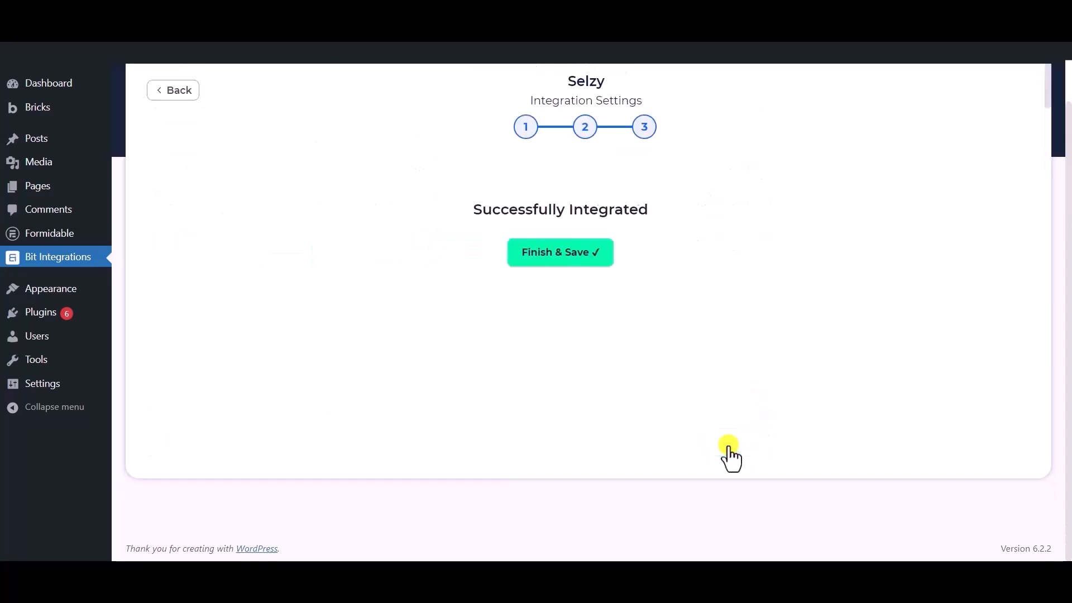
{"action": "scroll", "coordinate": [567, 224], "scroll_direction": "up", "scroll_amount": 2}
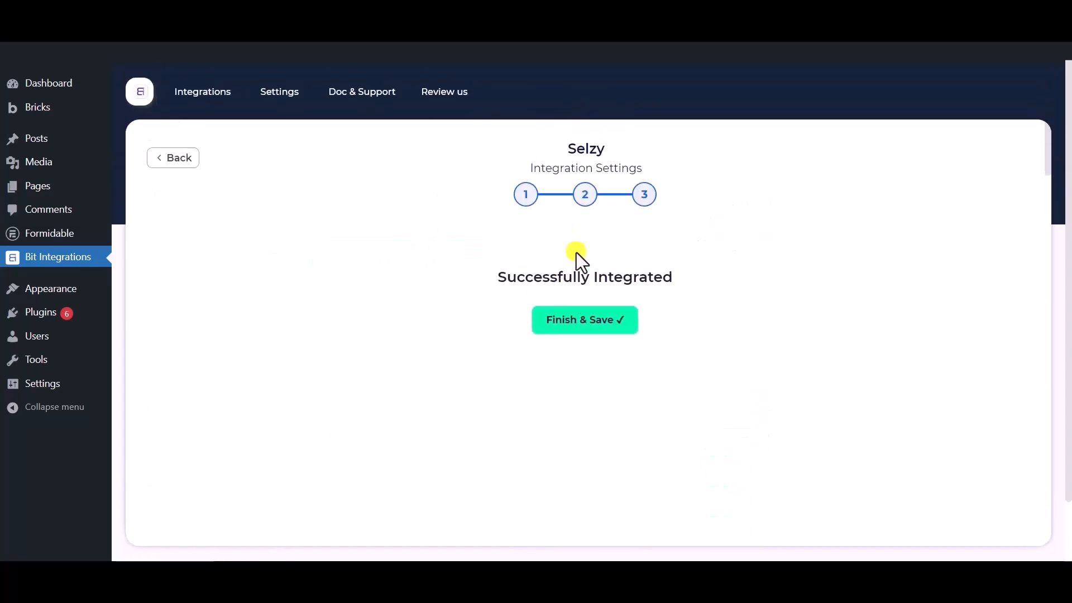
{"action": "left_click", "coordinate": [588, 326]}
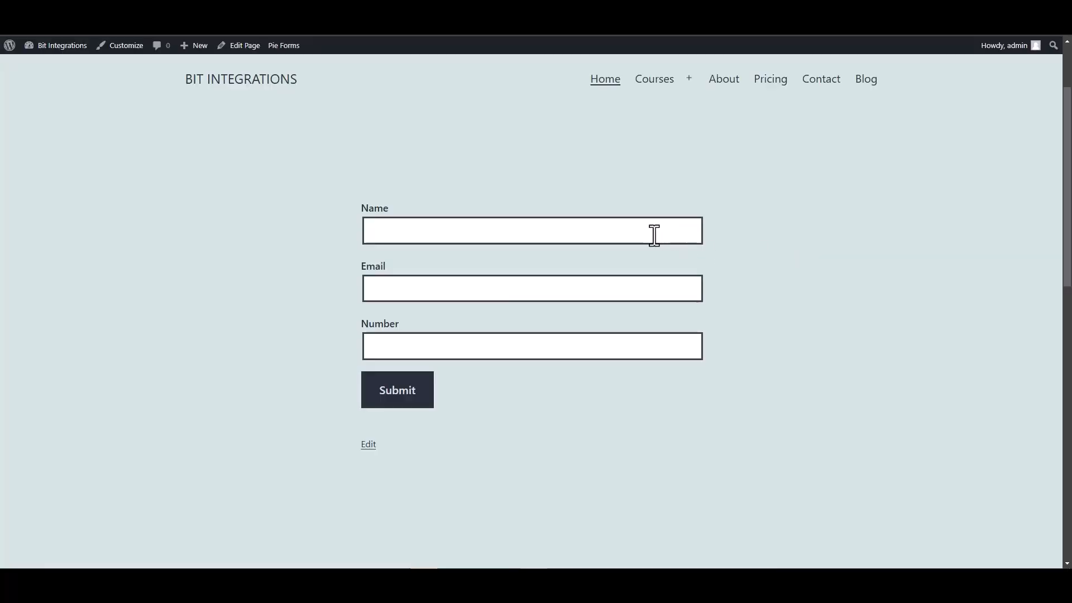
- Fill in the website's test form with the name Bit Integrations, a contact e-mail and a phone number, and submit it
{"action": "left_click", "coordinate": [653, 234]}
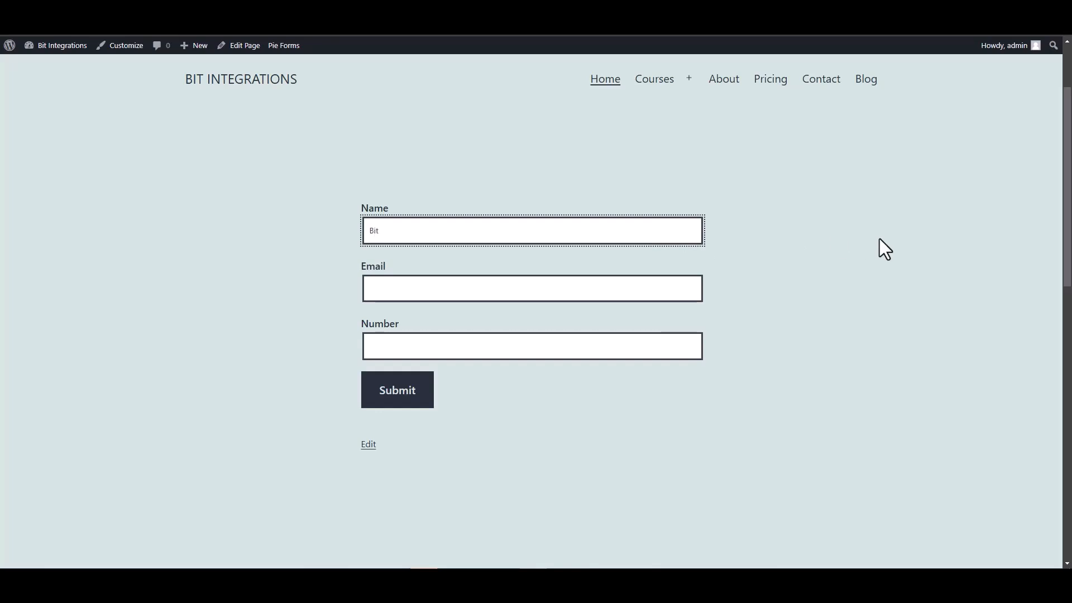
{"action": "type", "text": "Bit Integrations"}
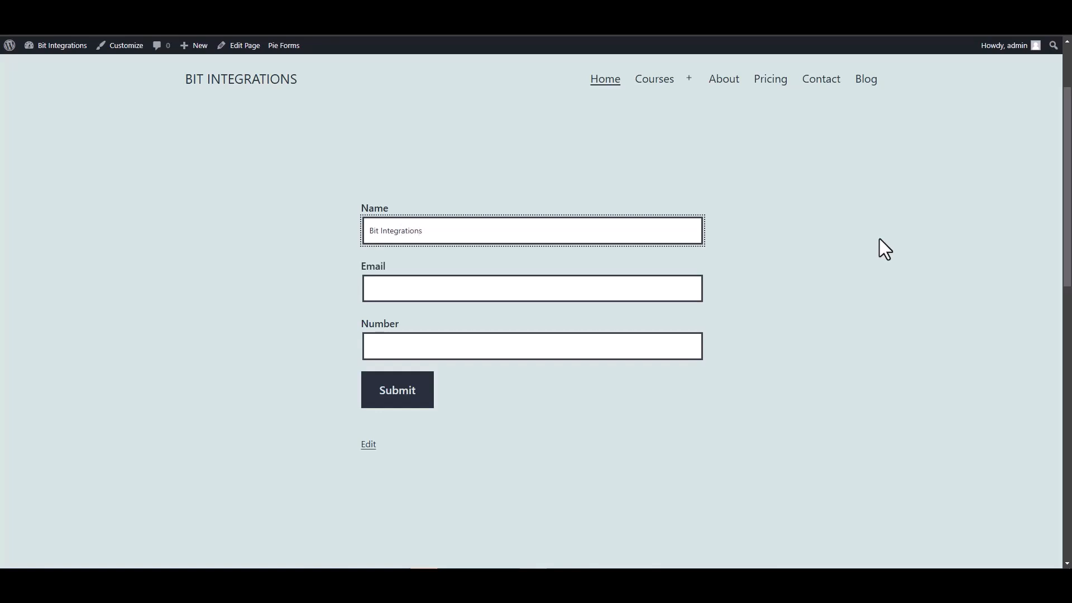
{"action": "left_click", "coordinate": [659, 287]}
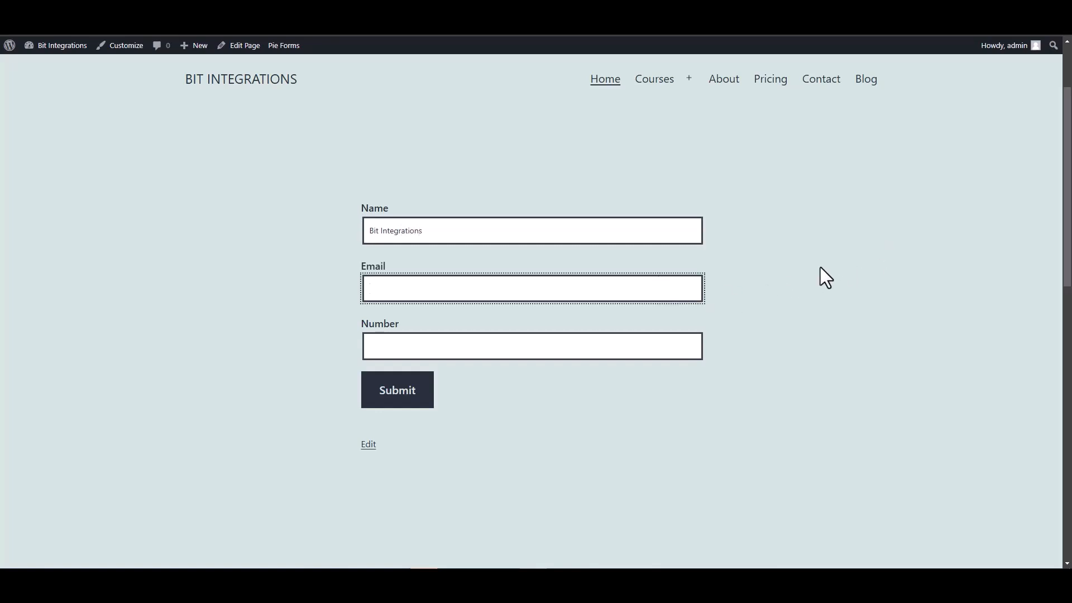
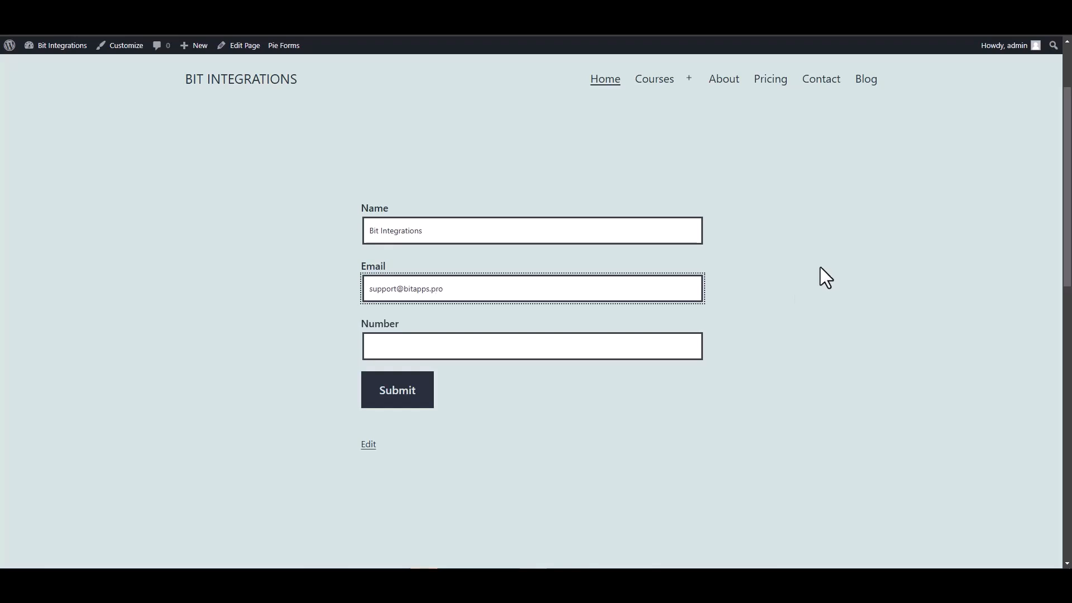
{"action": "left_click", "coordinate": [651, 343]}
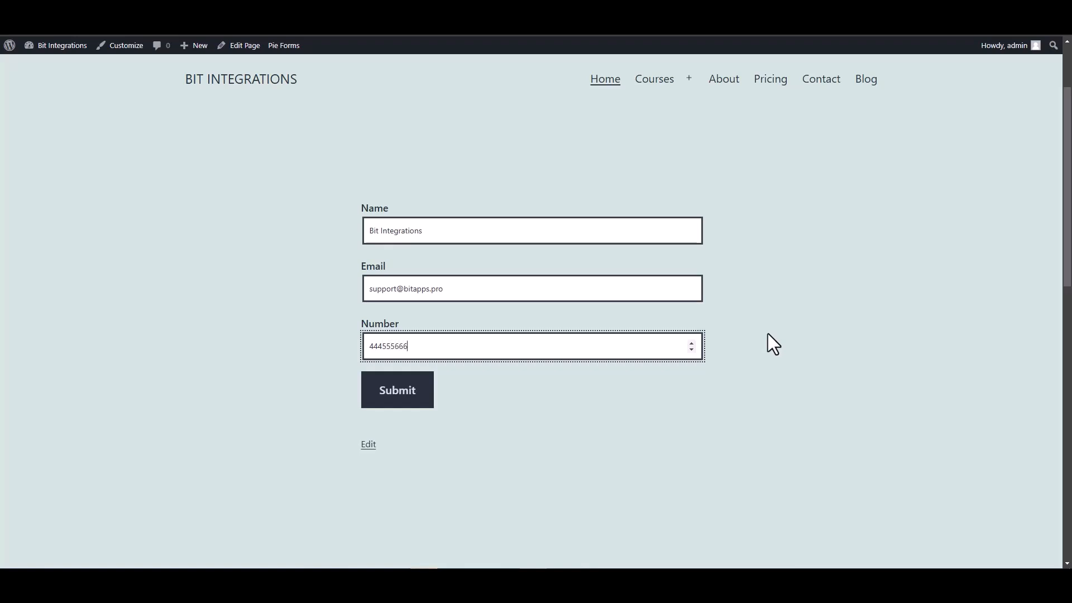
{"action": "left_click", "coordinate": [408, 399]}
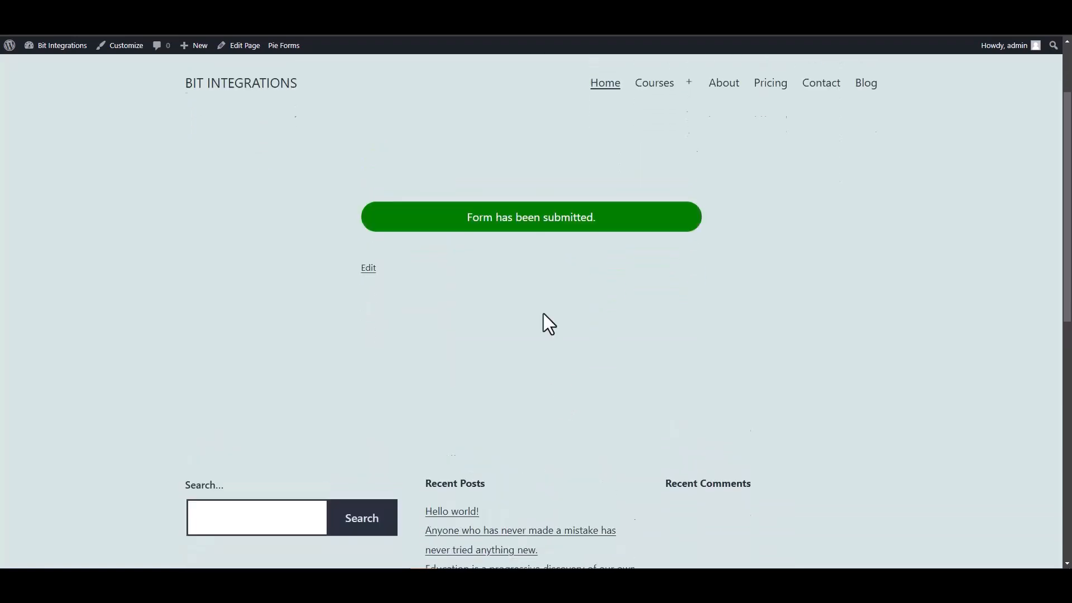
- Switch to Selzy, open the Bit Integrations contact list and open the newly subscribed contact's details
{"action": "scroll", "coordinate": [586, 316], "scroll_direction": "up", "scroll_amount": 2}
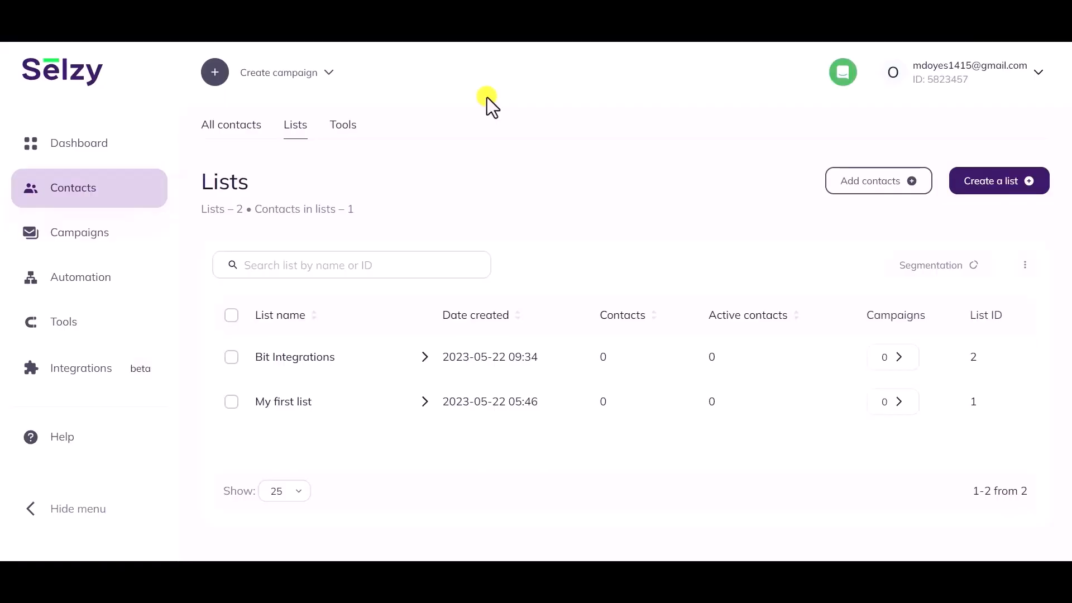
{"action": "left_click", "coordinate": [282, 360]}
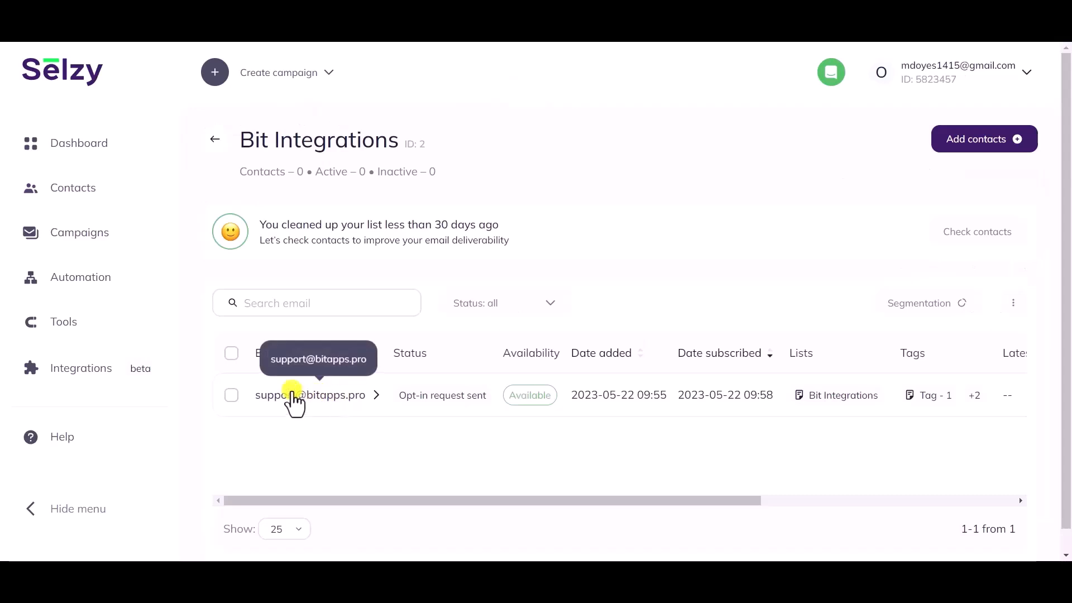
{"action": "left_click", "coordinate": [327, 398]}
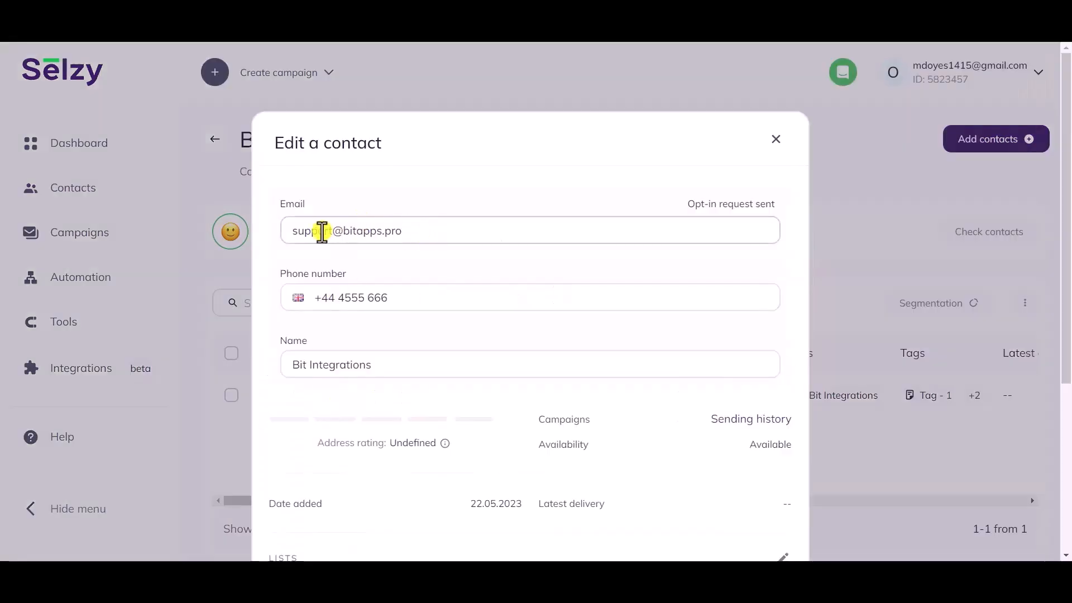
- Check the contact's phone number, name, list and tags against the submitted form data and integration settings
{"action": "scroll", "coordinate": [437, 304], "scroll_direction": "down", "scroll_amount": 2}
{"action": "left_click", "coordinate": [383, 294]}
{"action": "left_click_drag", "start_coordinate": [383, 294], "coordinate": [278, 295]}
{"action": "left_click", "coordinate": [310, 323]}
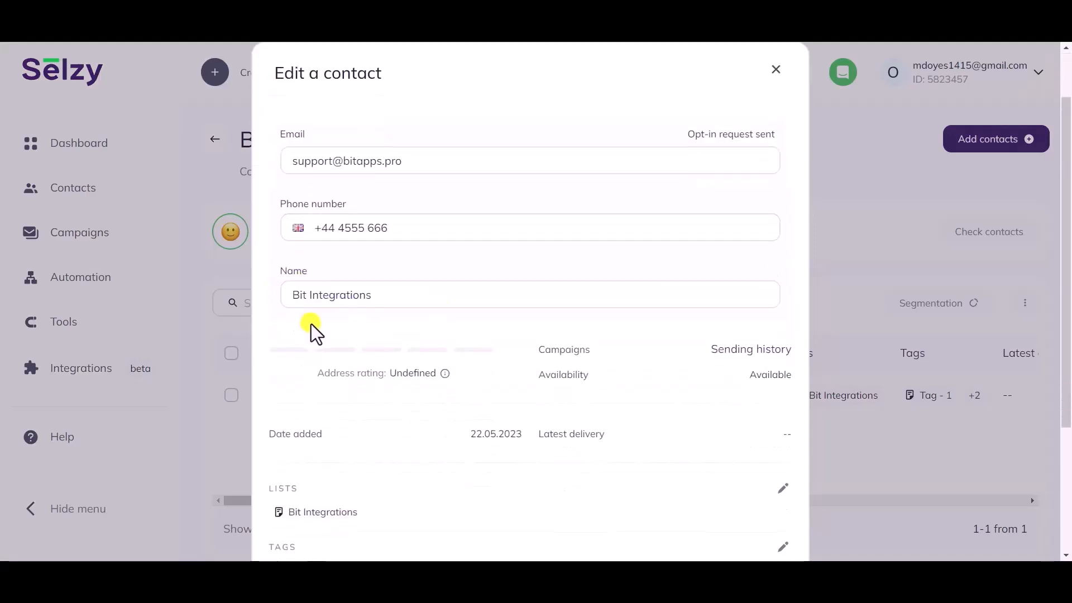
{"action": "scroll", "coordinate": [311, 325], "scroll_direction": "down", "scroll_amount": 5}
{"action": "left_click_drag", "start_coordinate": [369, 323], "coordinate": [282, 314]}
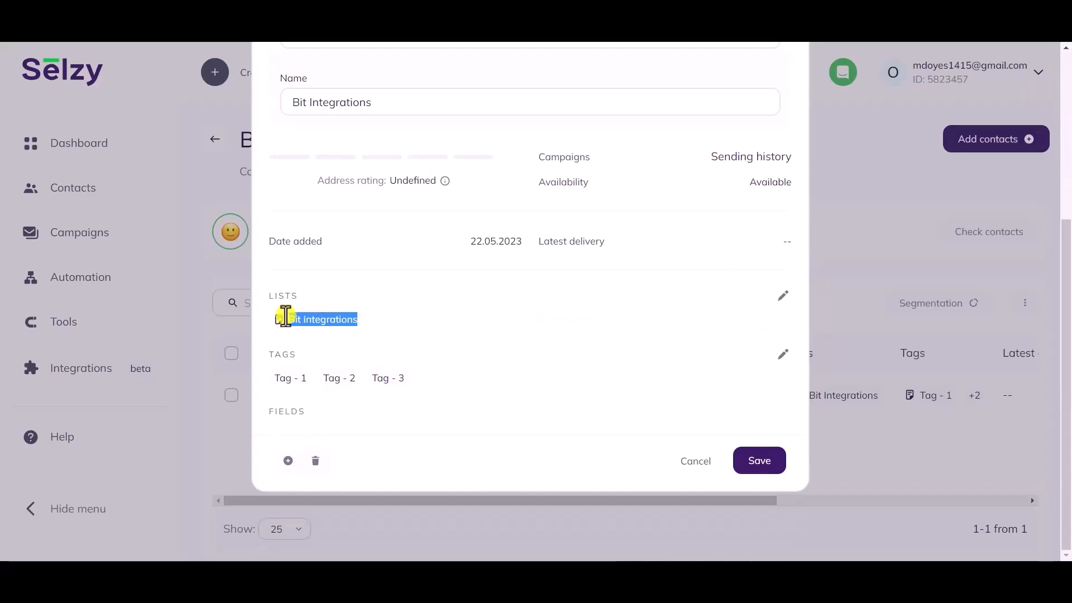
{"action": "double_click", "coordinate": [284, 295]}
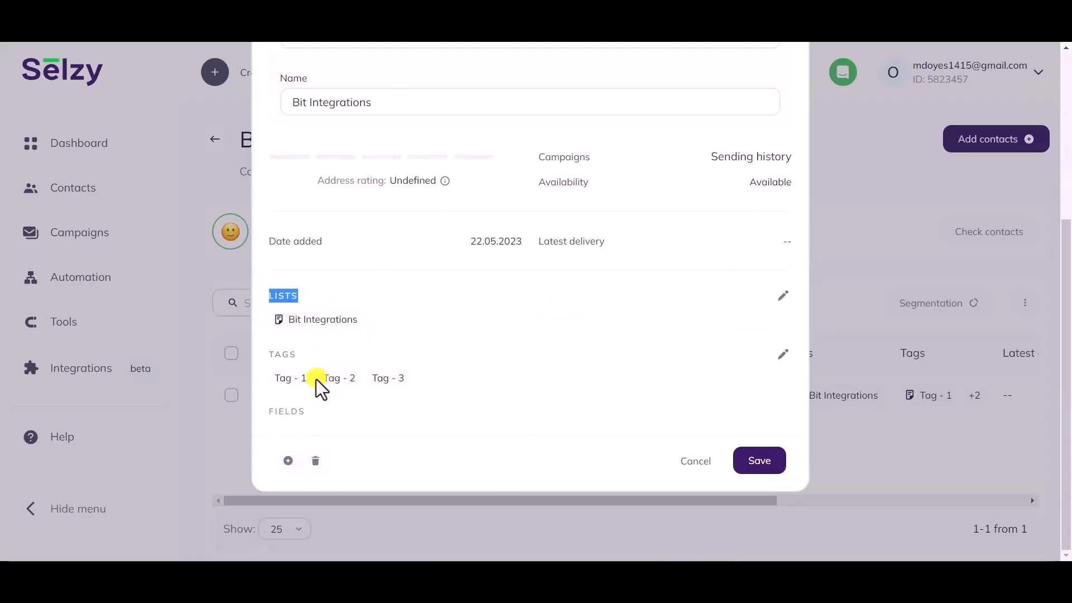
{"action": "left_click_drag", "start_coordinate": [313, 383], "coordinate": [273, 390]}
{"action": "left_click_drag", "start_coordinate": [356, 379], "coordinate": [319, 385]}
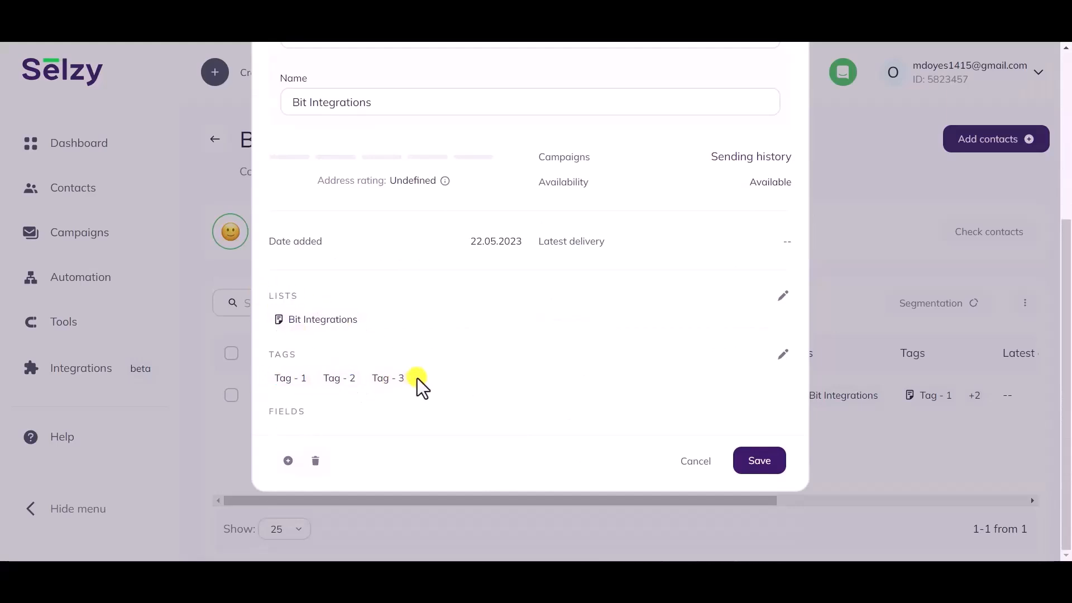